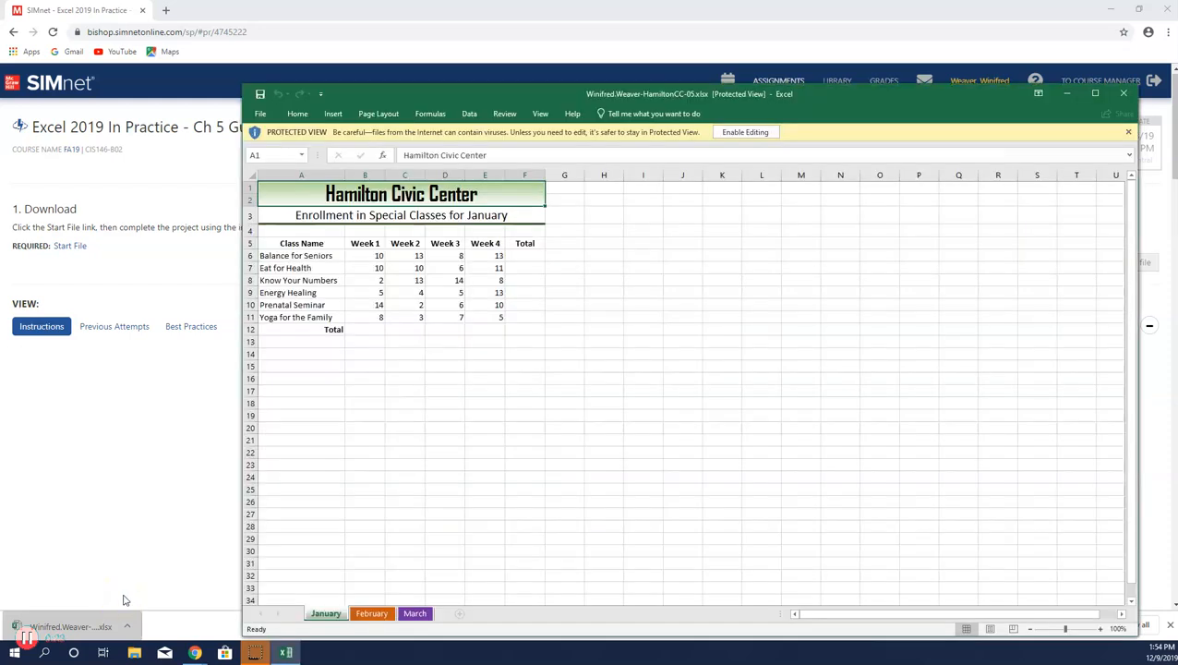
Maximize the workbook window, enable editing, and group the January through March sheets.
left_click(1096, 93)
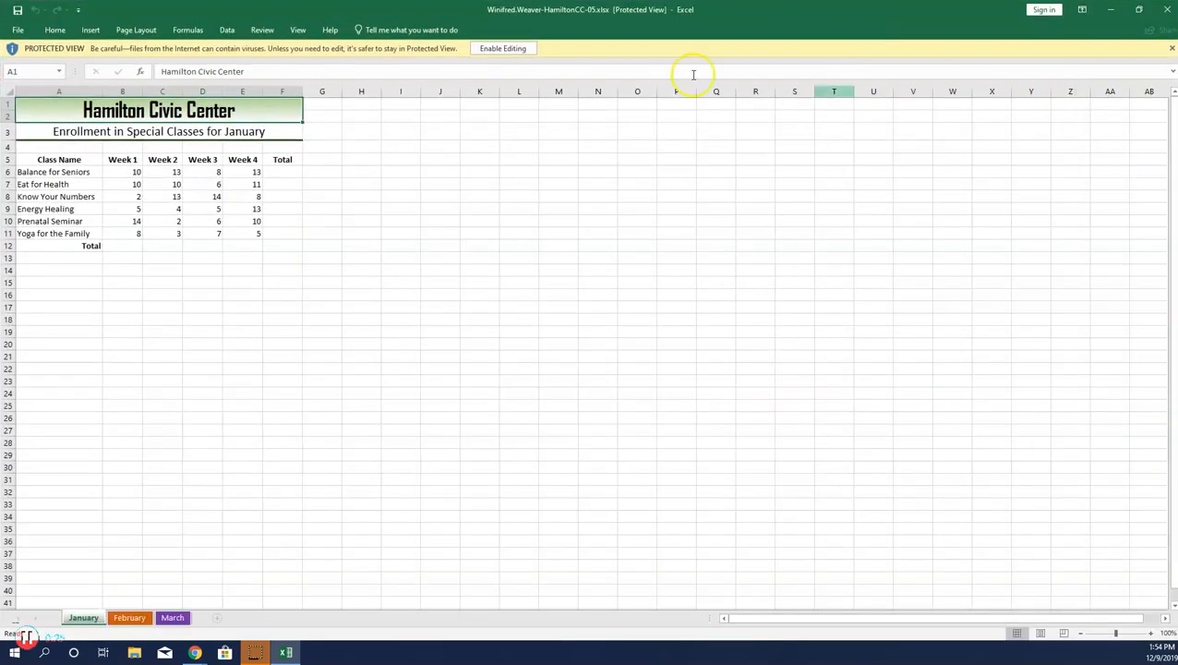
left_click(503, 49)
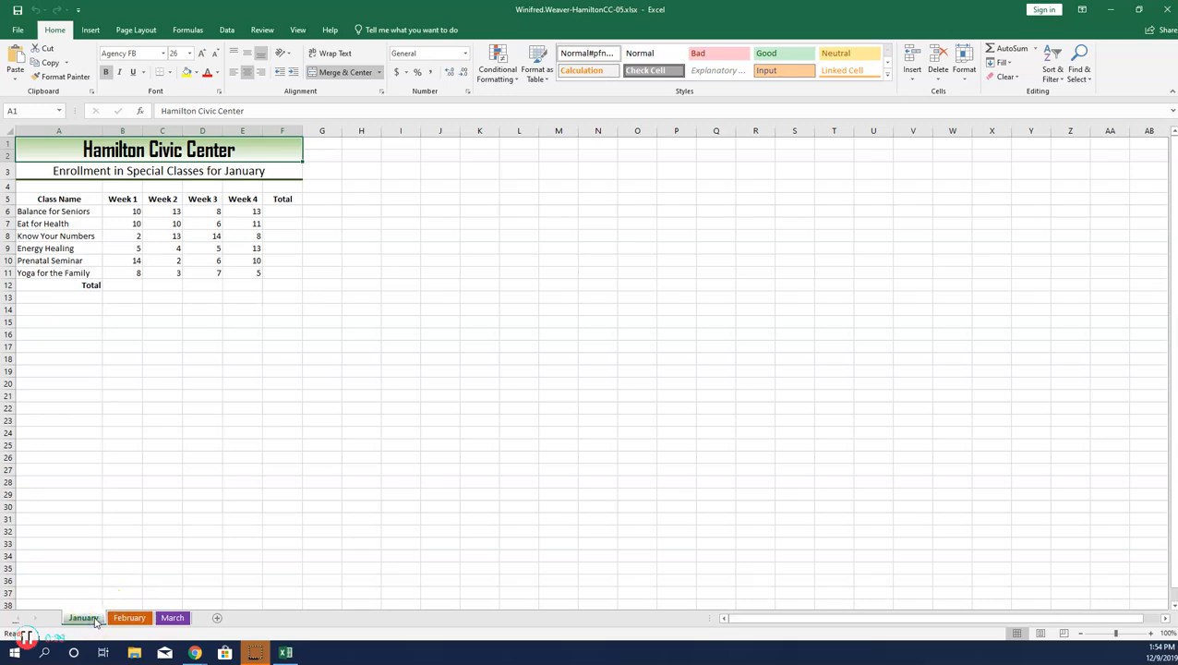
left_click(175, 618, "shift")
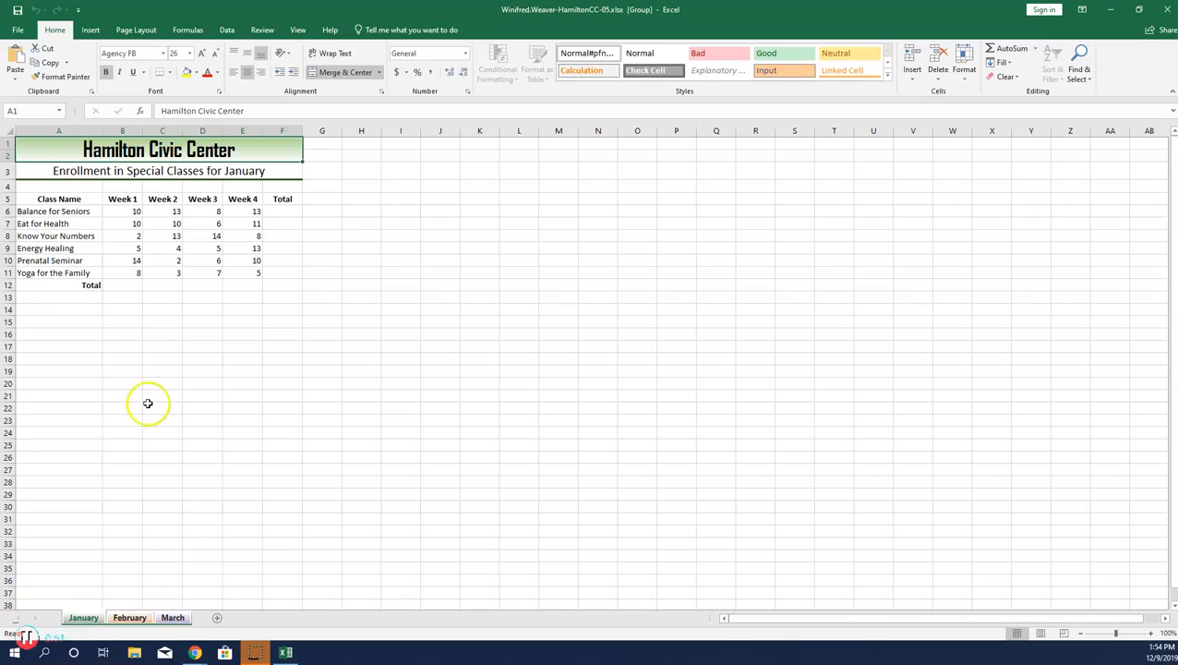
Open the detailed border settings for cells A5:F12 on the grouped sheets and set the line color to Black, Text 1.
left_click_drag(73, 199, 272, 282)
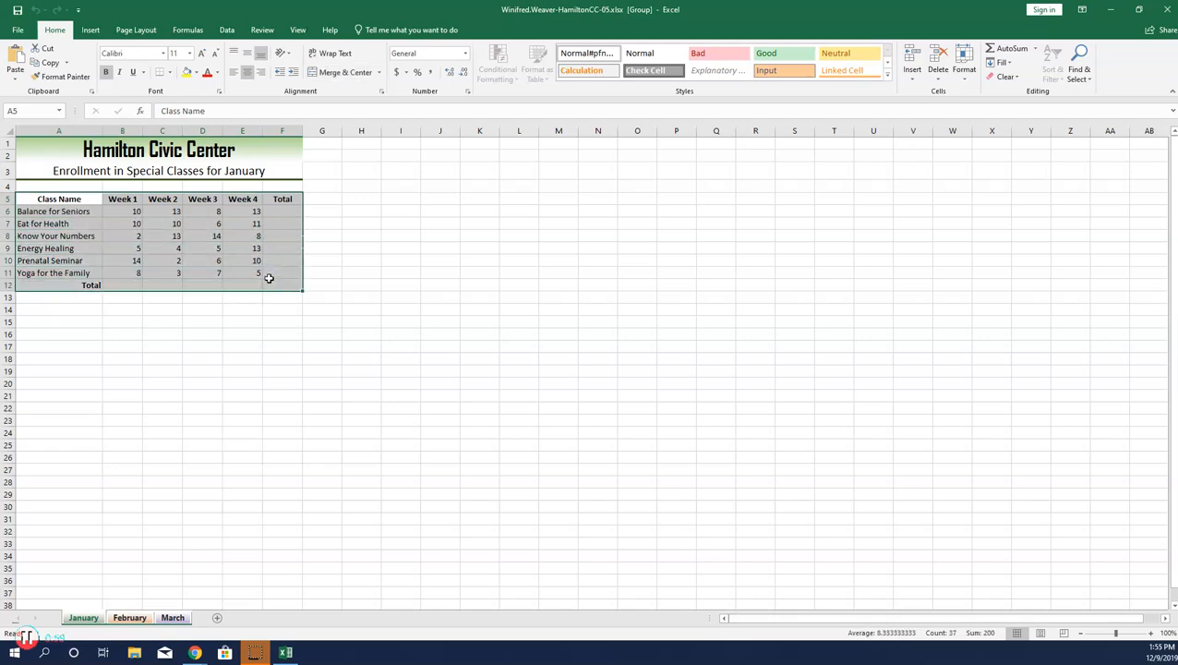
left_click(64, 34)
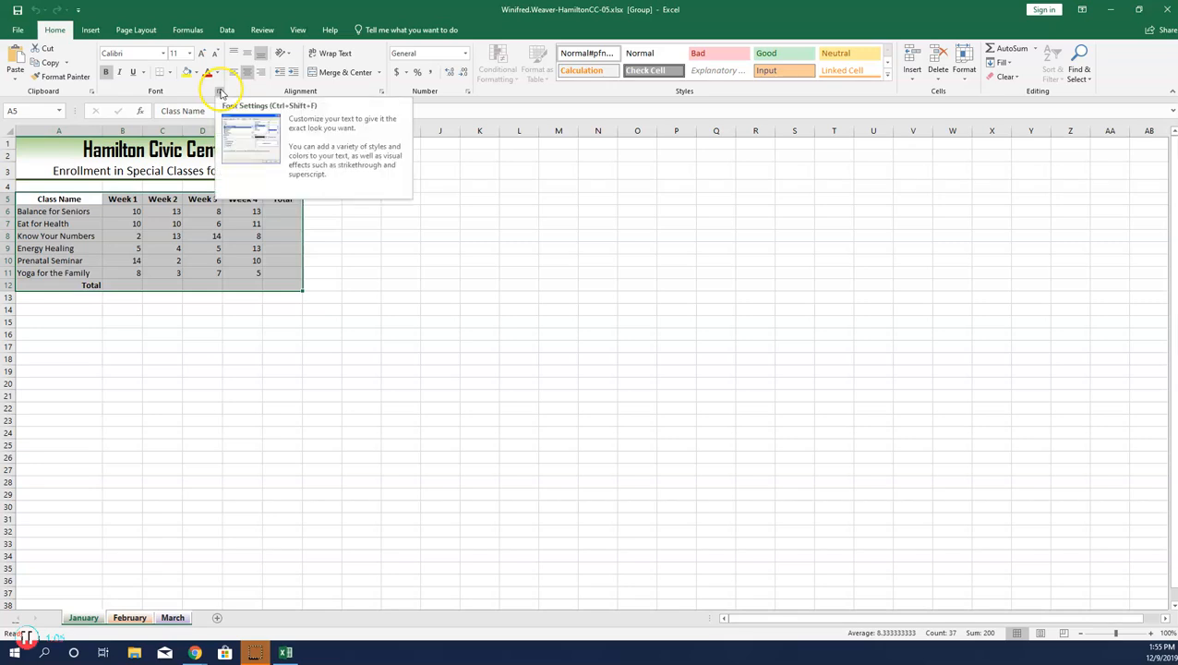
left_click(171, 73)
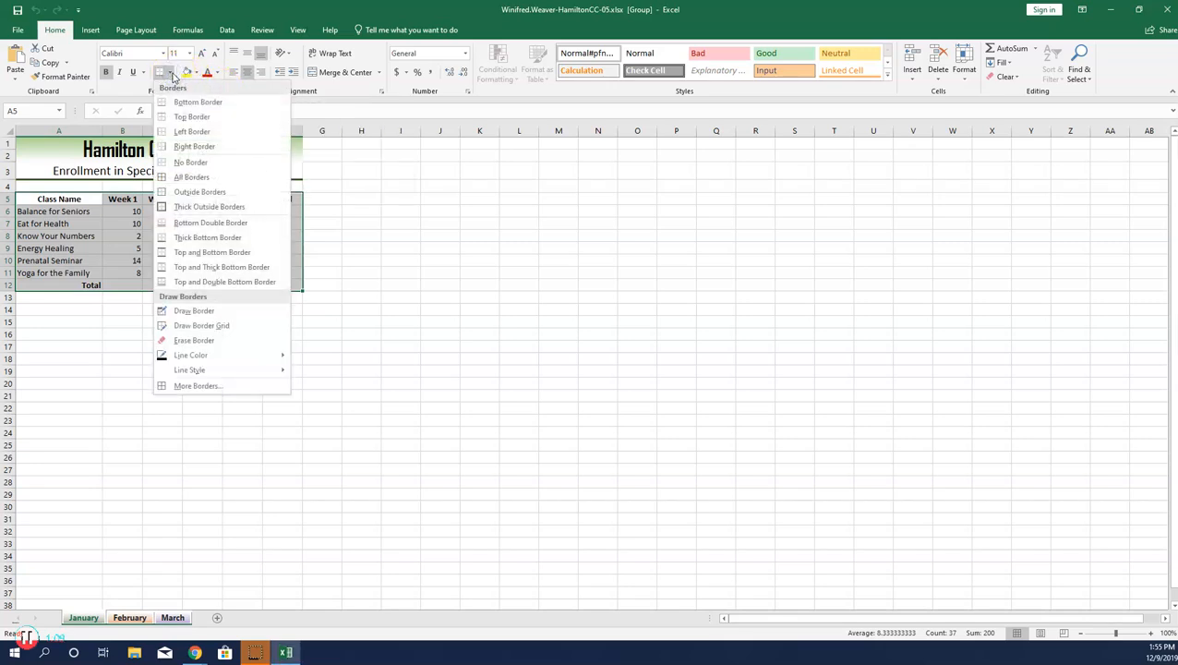
left_click(225, 387)
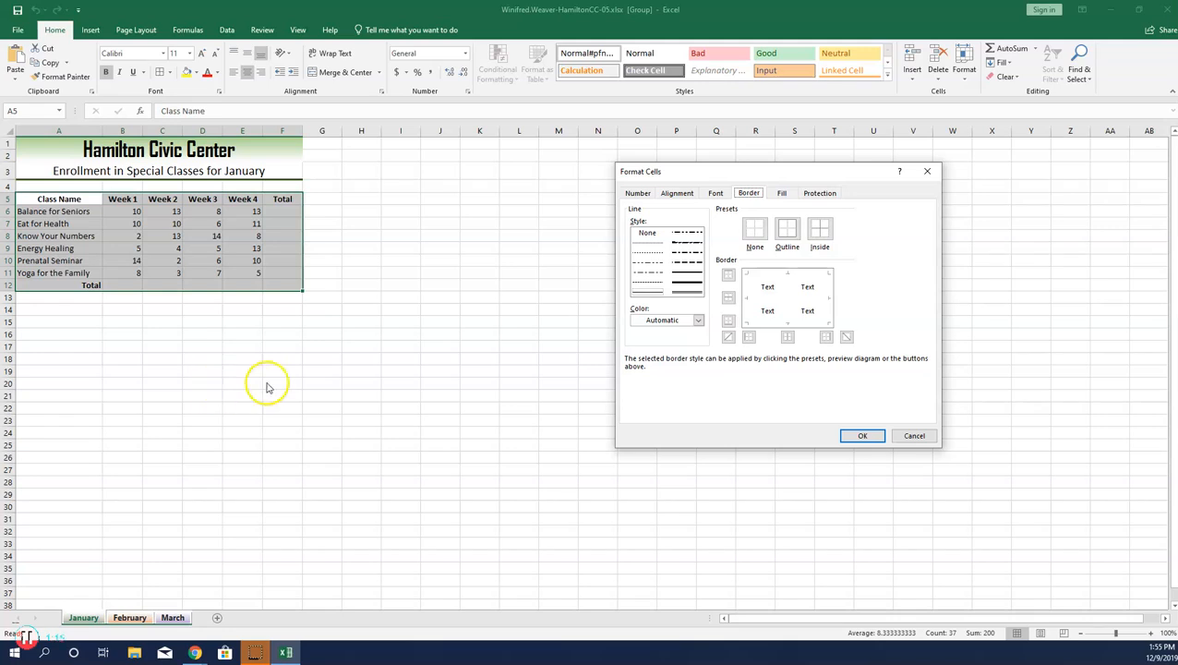
left_click(698, 320)
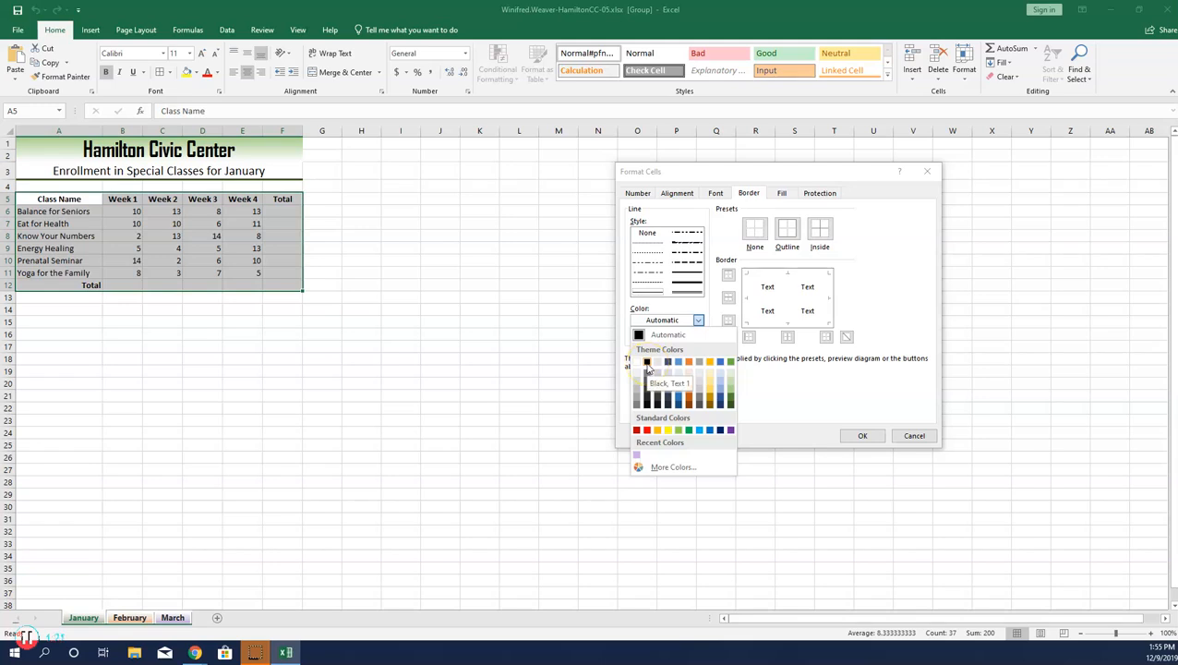
left_click(647, 363)
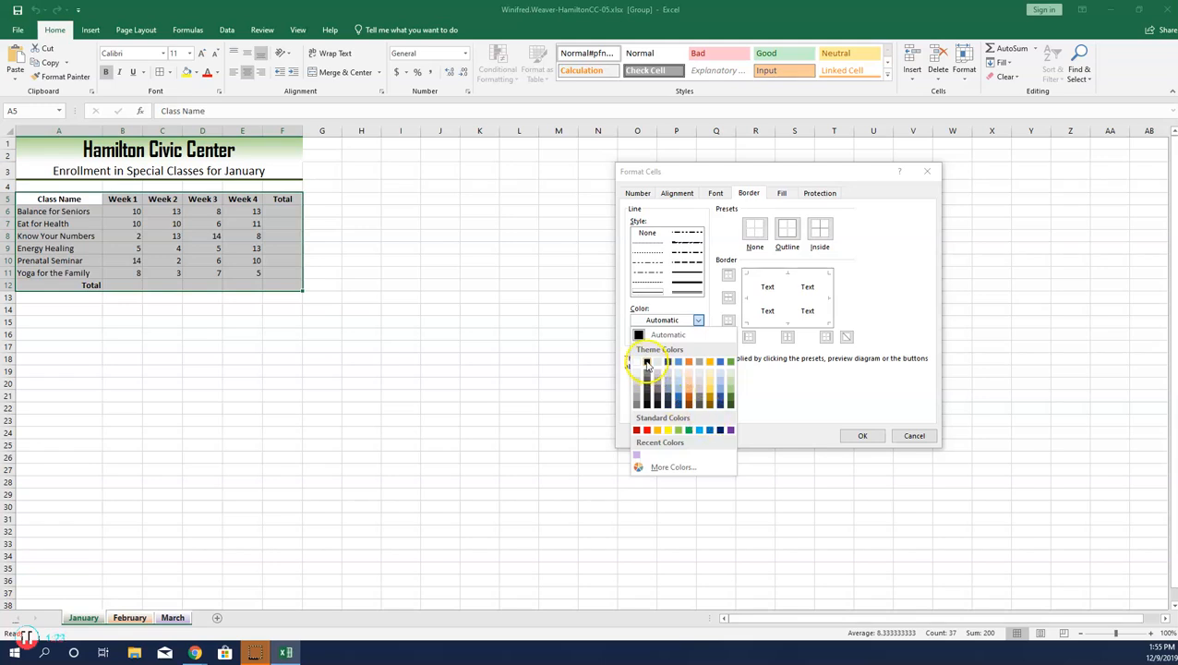
left_click(647, 364)
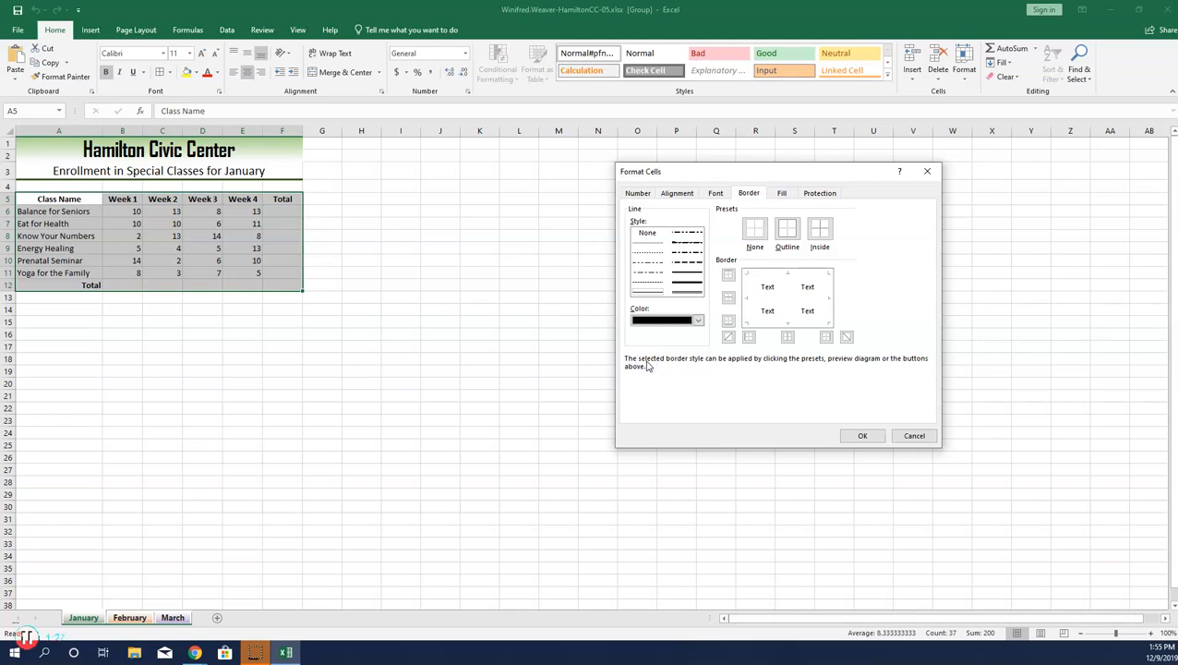
Add a thin solid vertical border between the columns of the selected range.
left_click(657, 269)
left_click(649, 295)
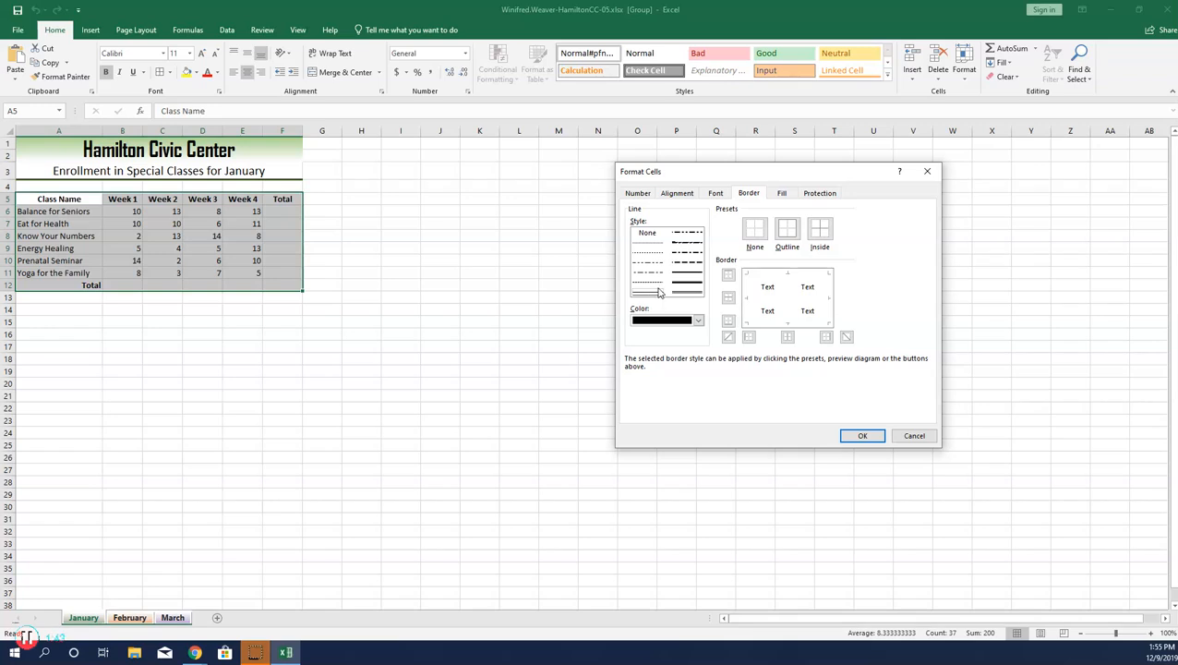
left_click(788, 339)
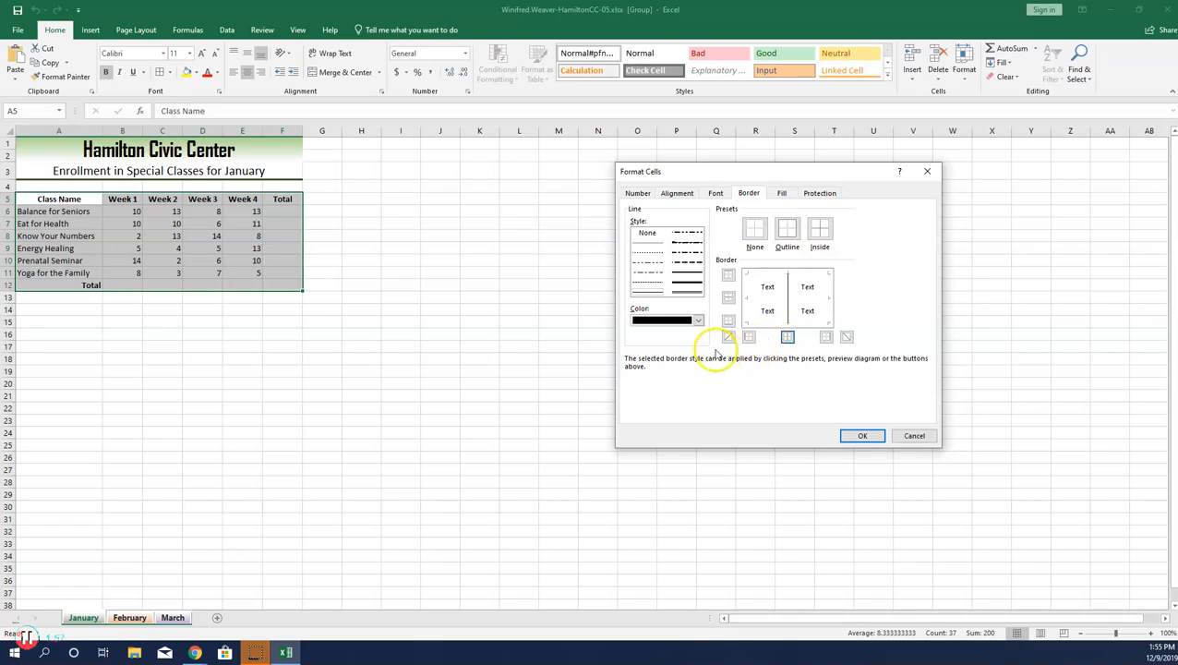
Add a dotted horizontal border between the rows of the selected range.
left_click(650, 243)
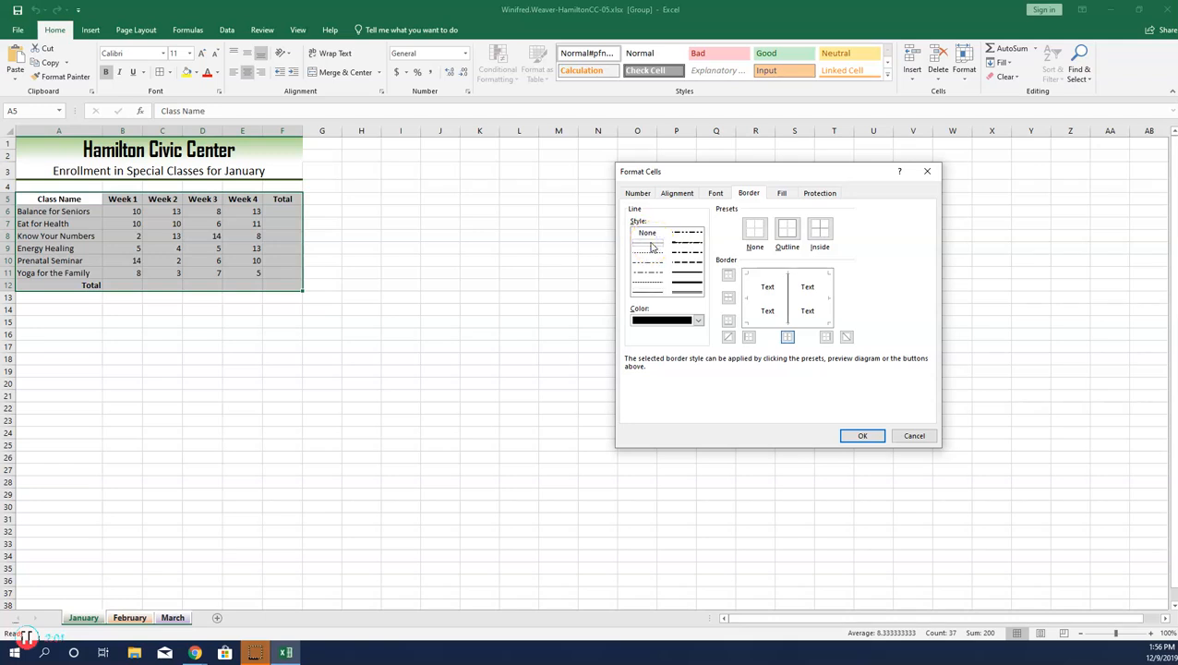
left_click(650, 251)
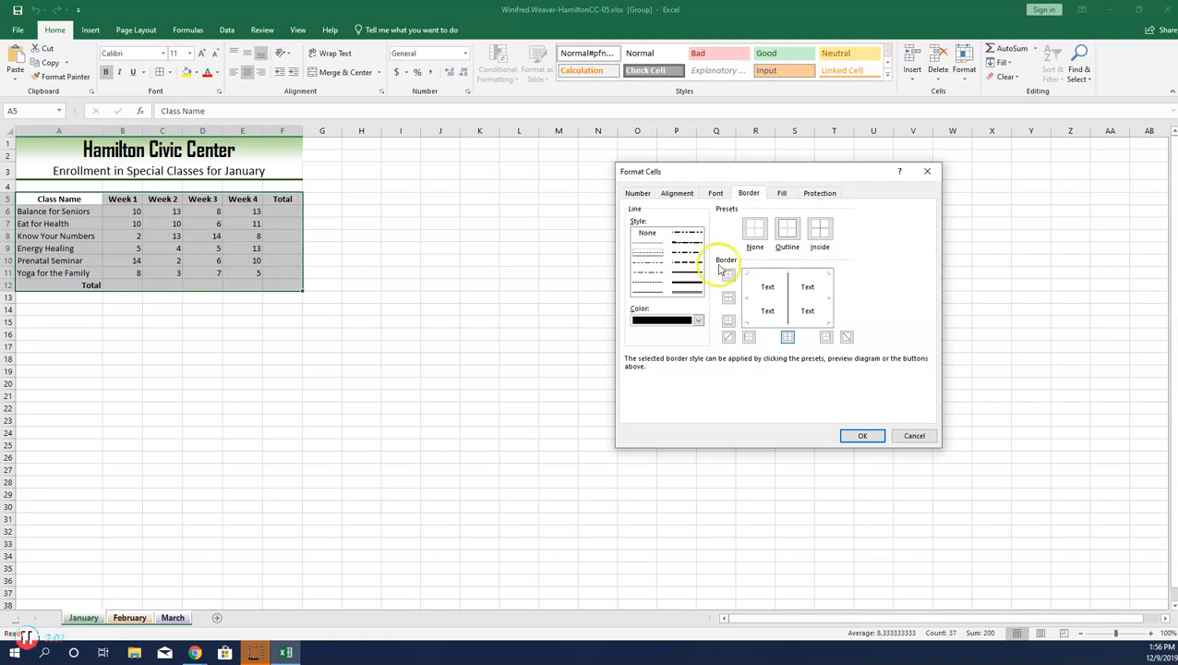
left_click(729, 298)
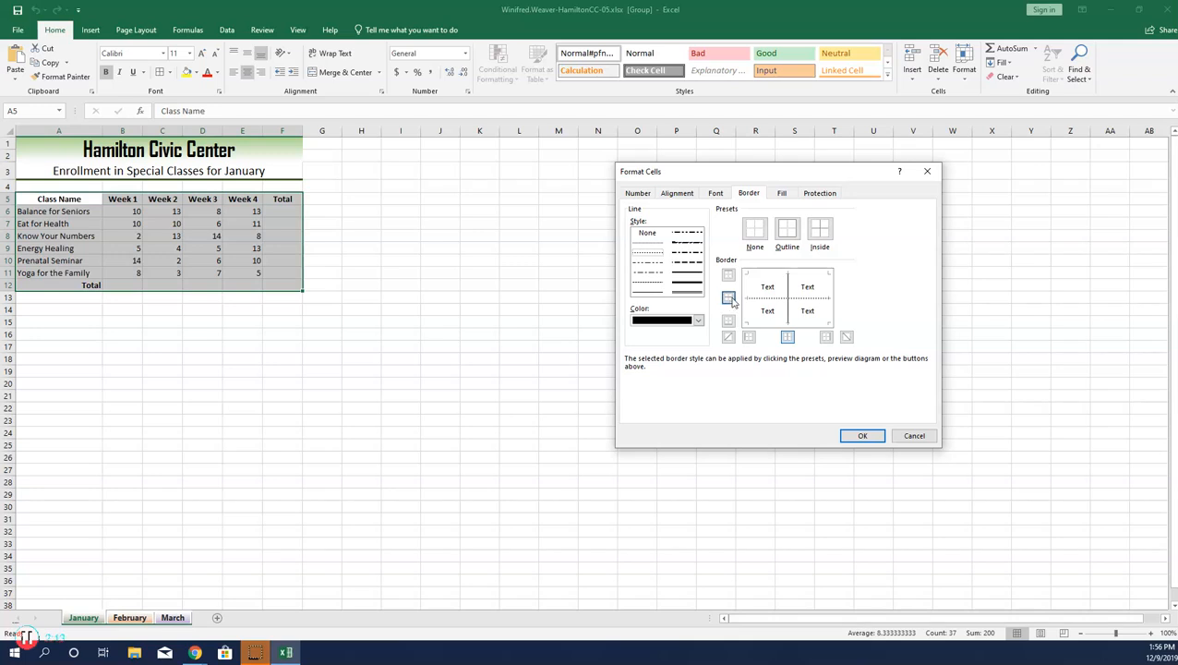
Add a double-line bottom border to the selected range and apply the border settings.
left_click(690, 294)
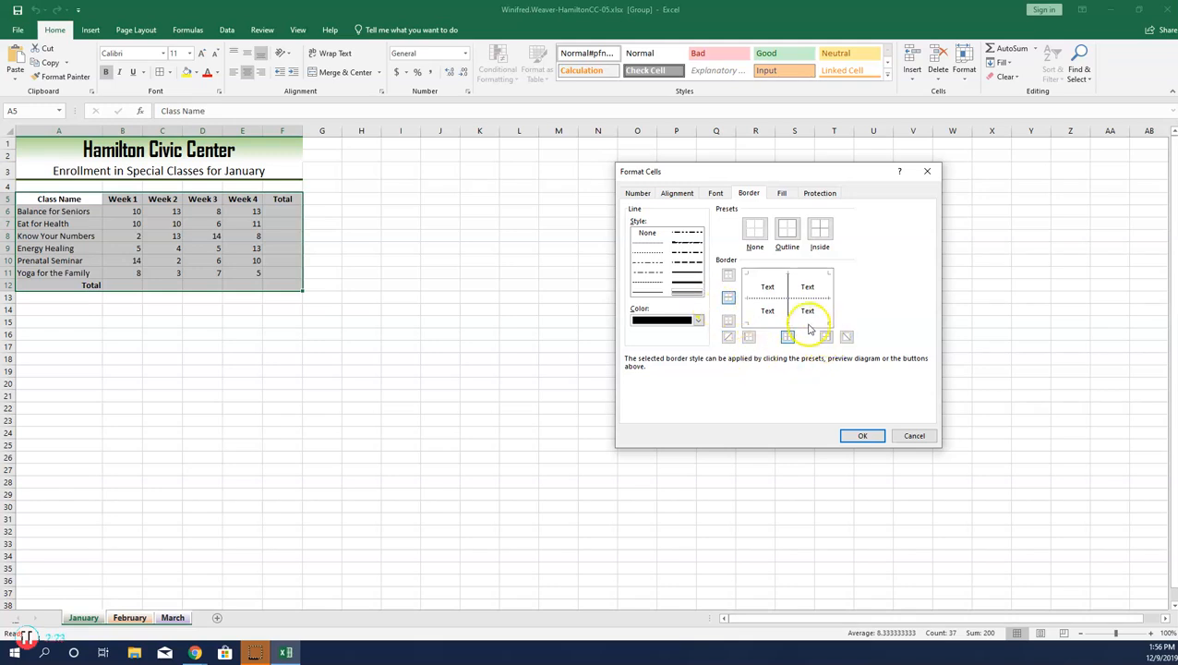
left_click(729, 322)
left_click(787, 330)
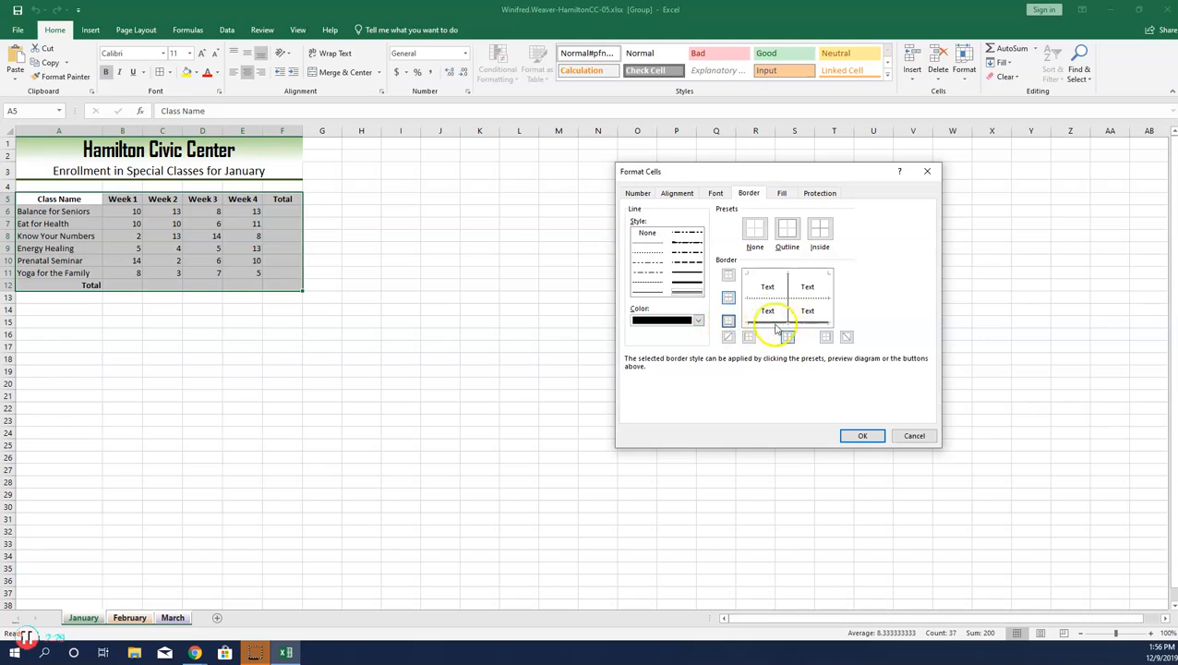
left_click(862, 435)
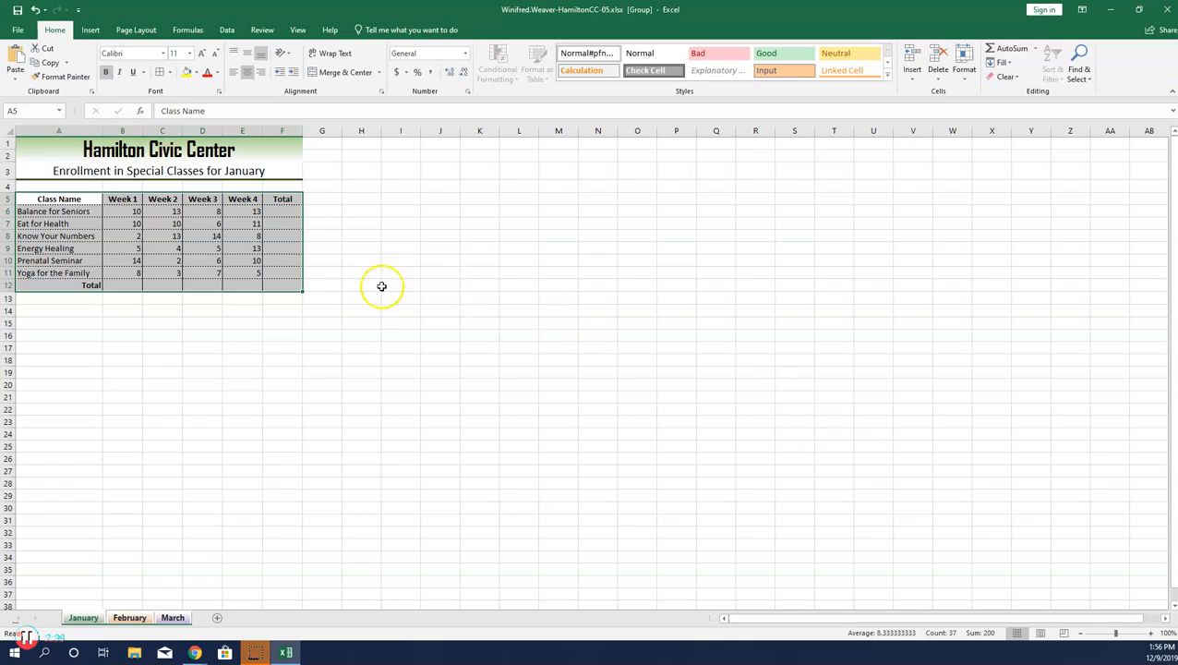
Fill cells F6:F11 with AutoSum totals for each class across the four weeks.
left_click_drag(281, 211, 281, 272)
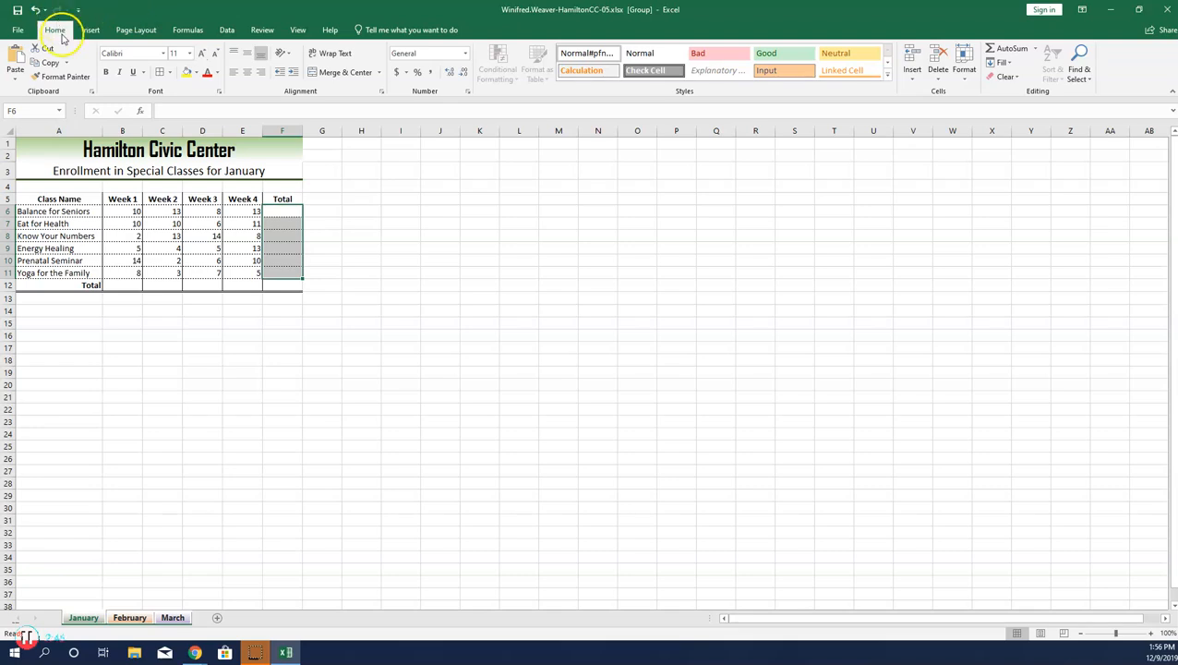
left_click(1037, 49)
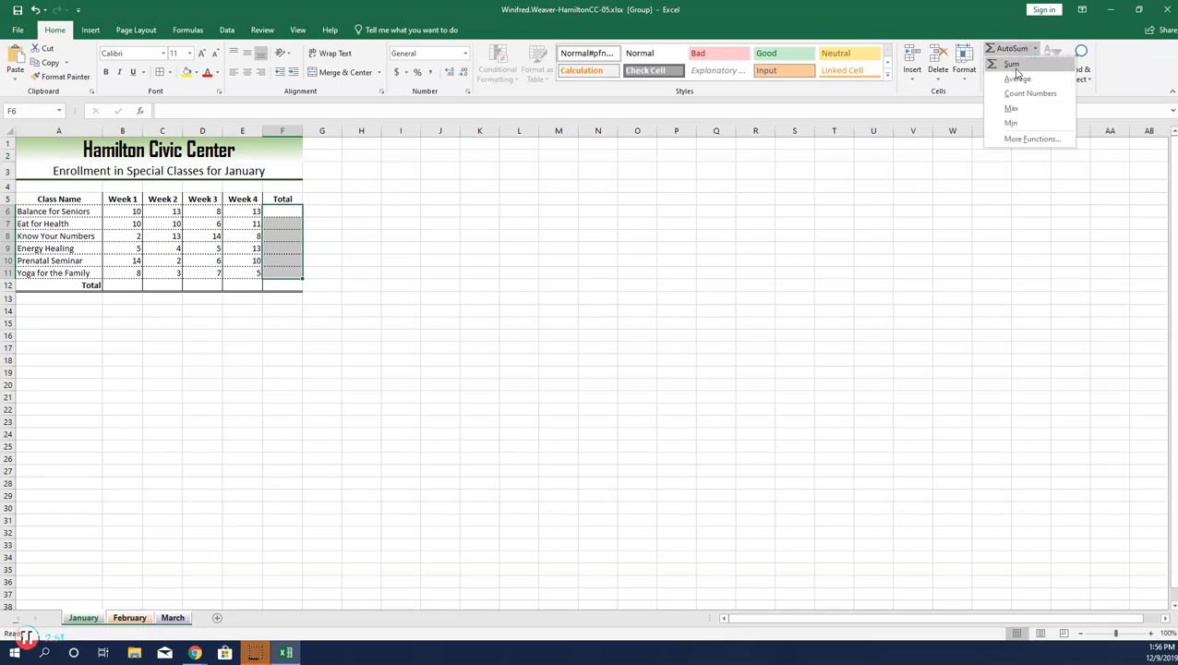
left_click(1014, 65)
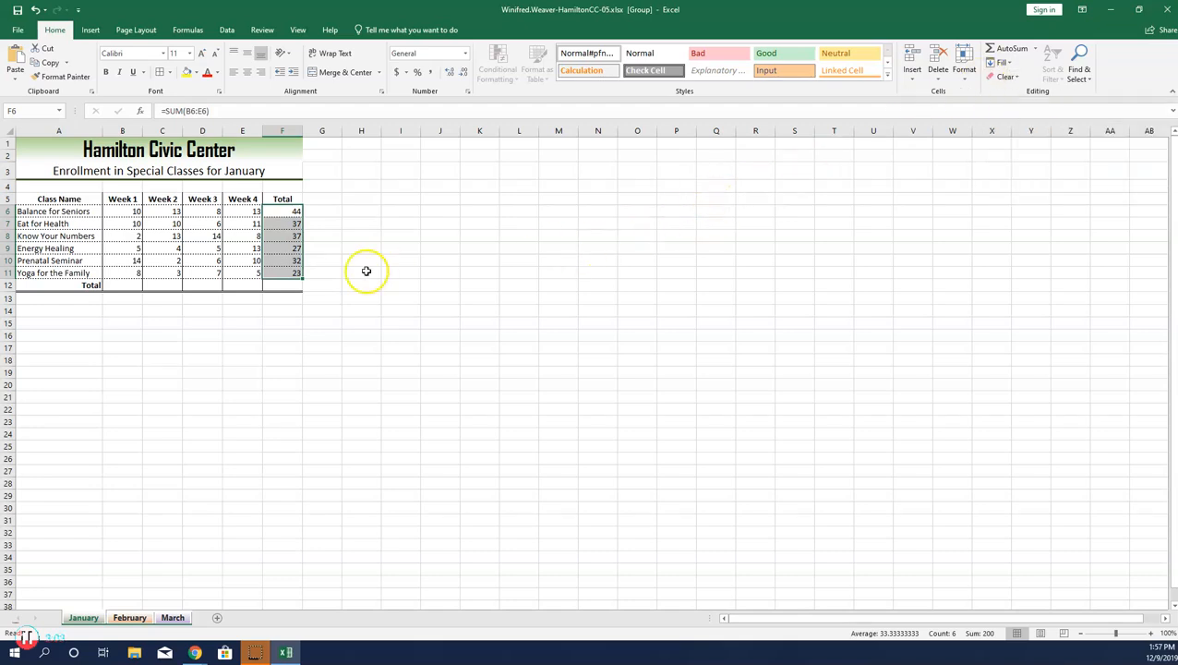
Fill the Total row cells B12:F12 with AutoSum column totals.
left_click(127, 284)
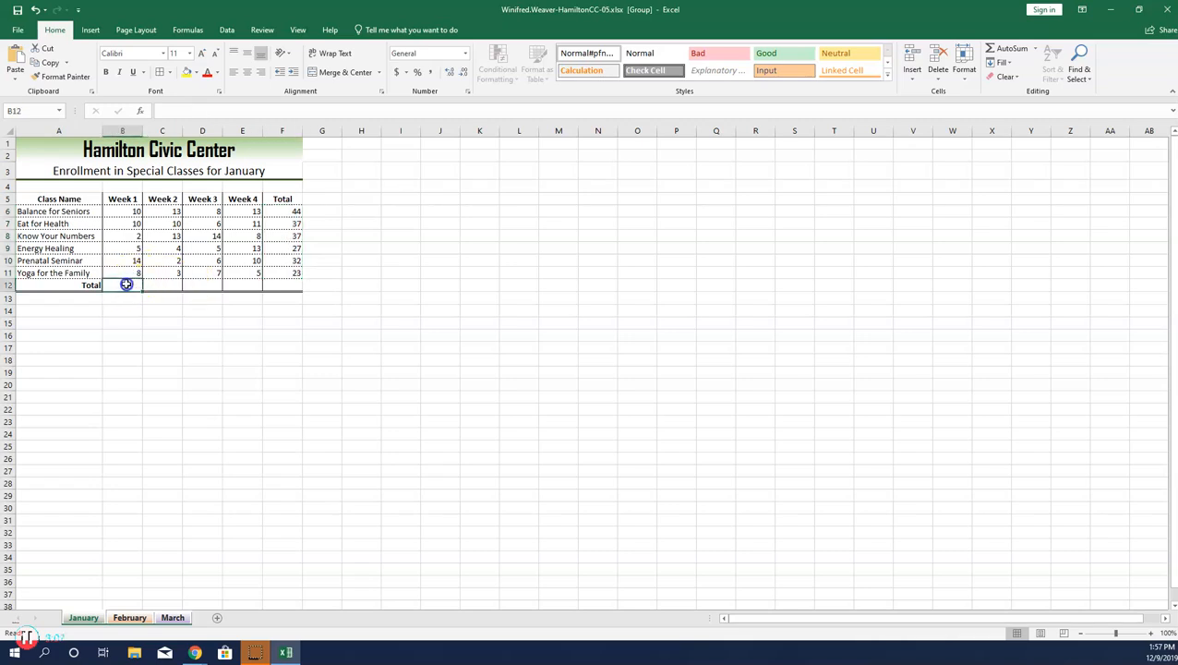
left_click_drag(126, 284, 289, 284)
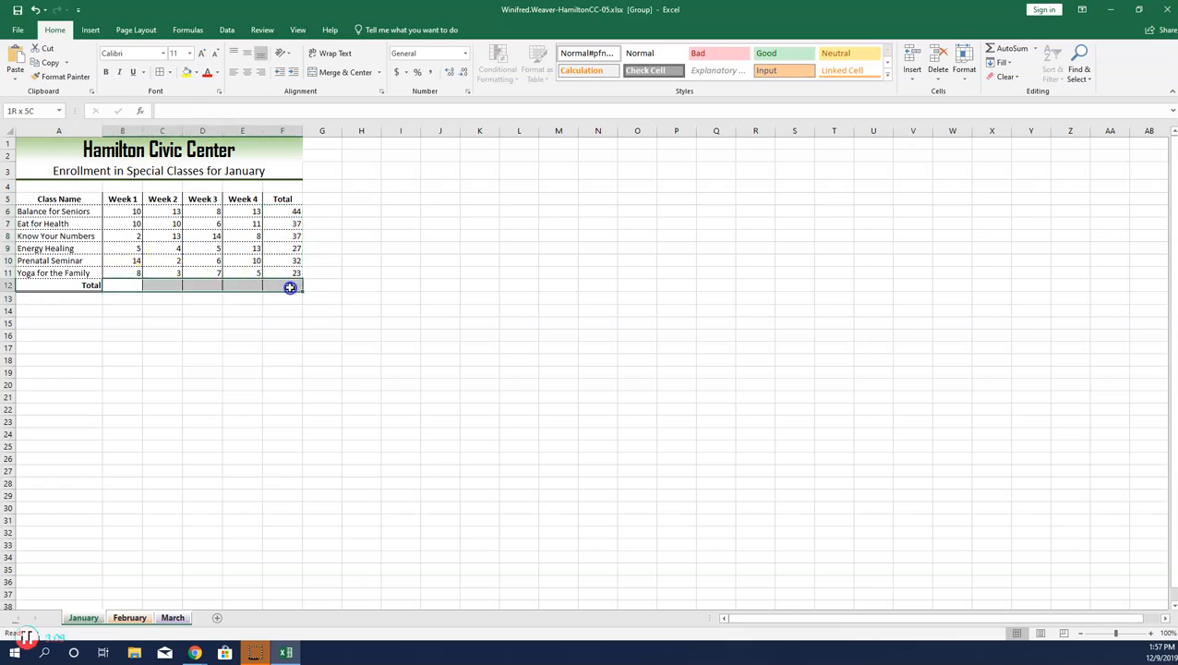
left_click(1035, 48)
left_click(1015, 65)
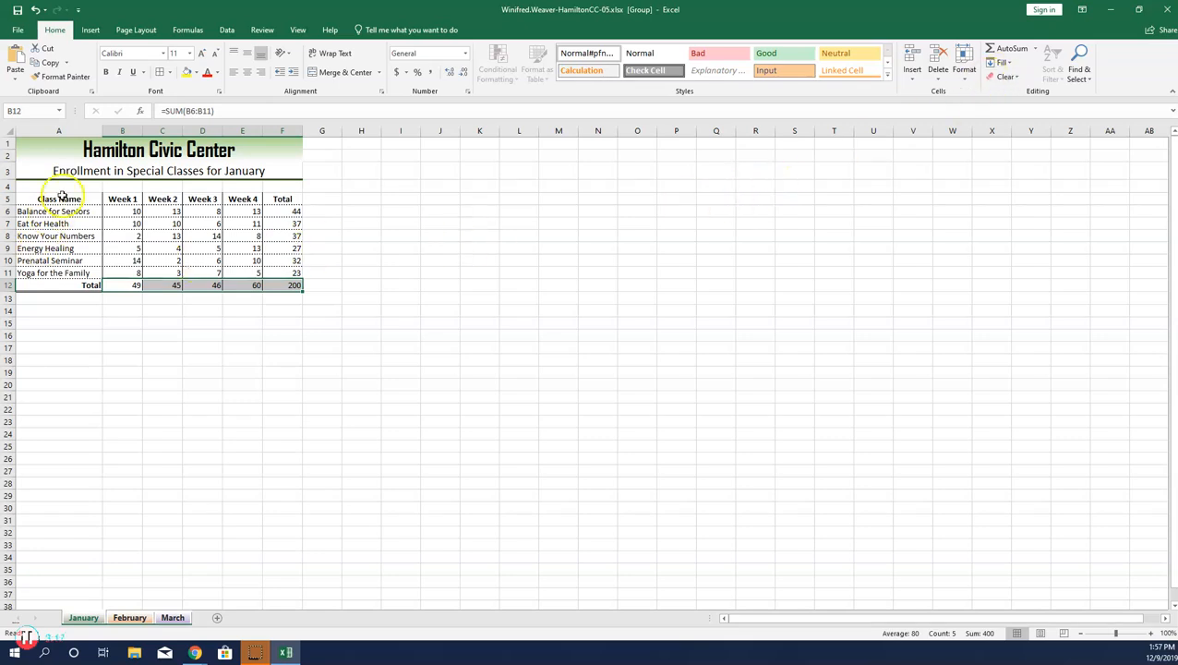
Select cell A1 on the grouped sheets and ungroup them from the February sheet.
left_click(50, 146)
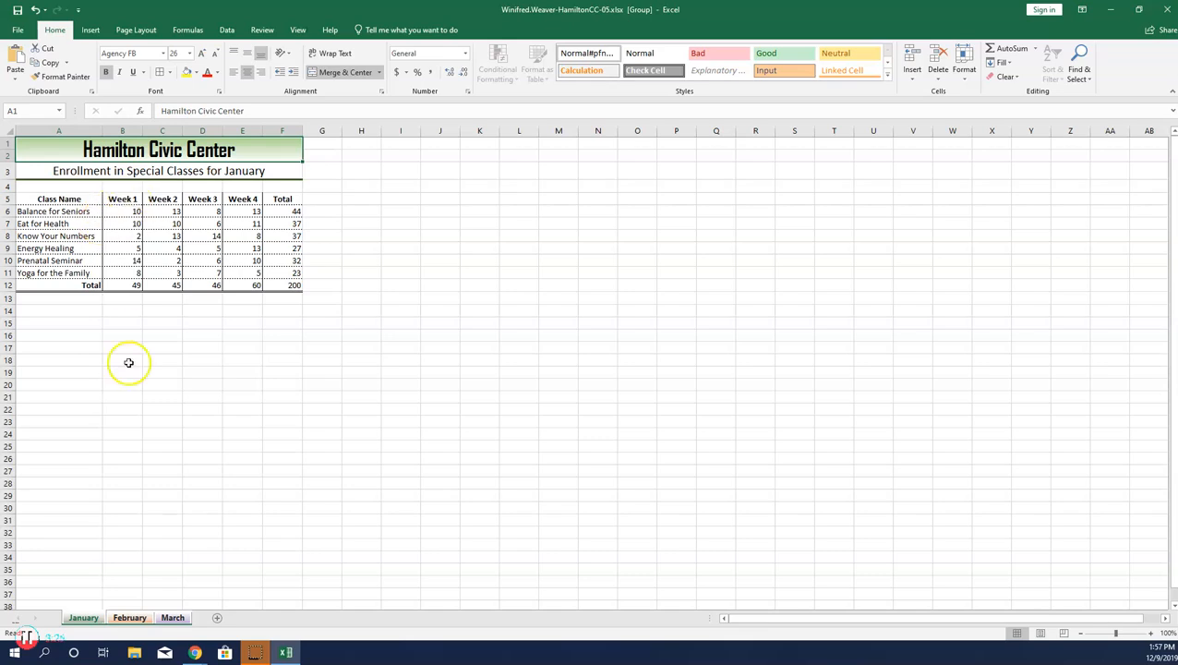
right_click(135, 614)
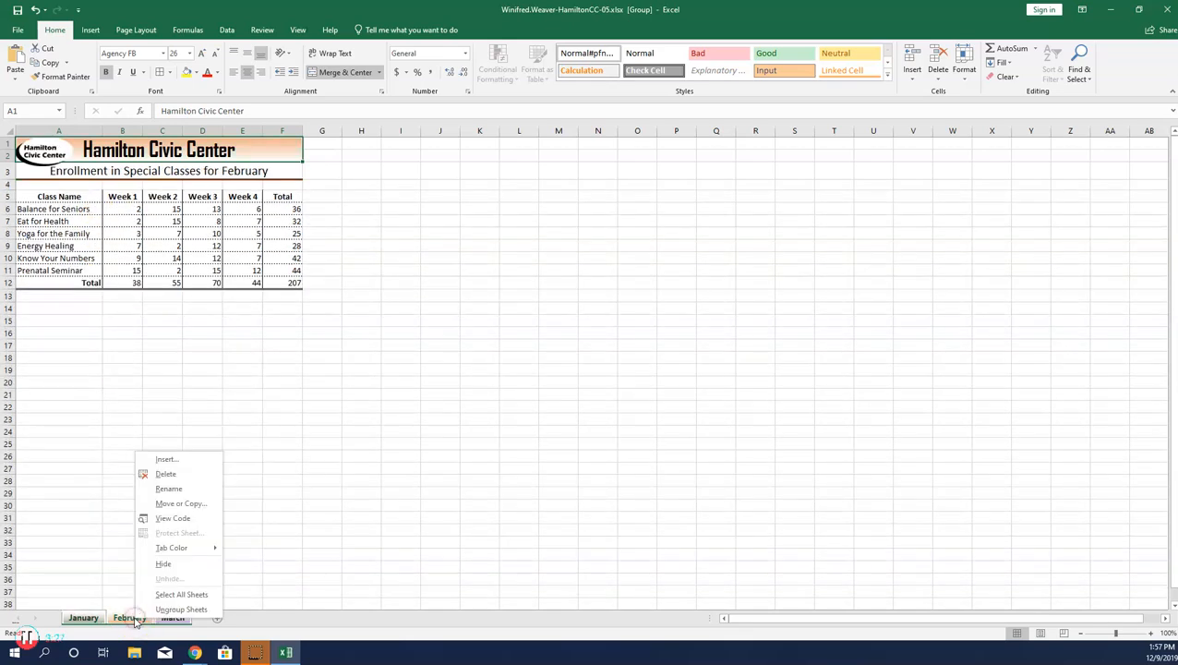
left_click(179, 609)
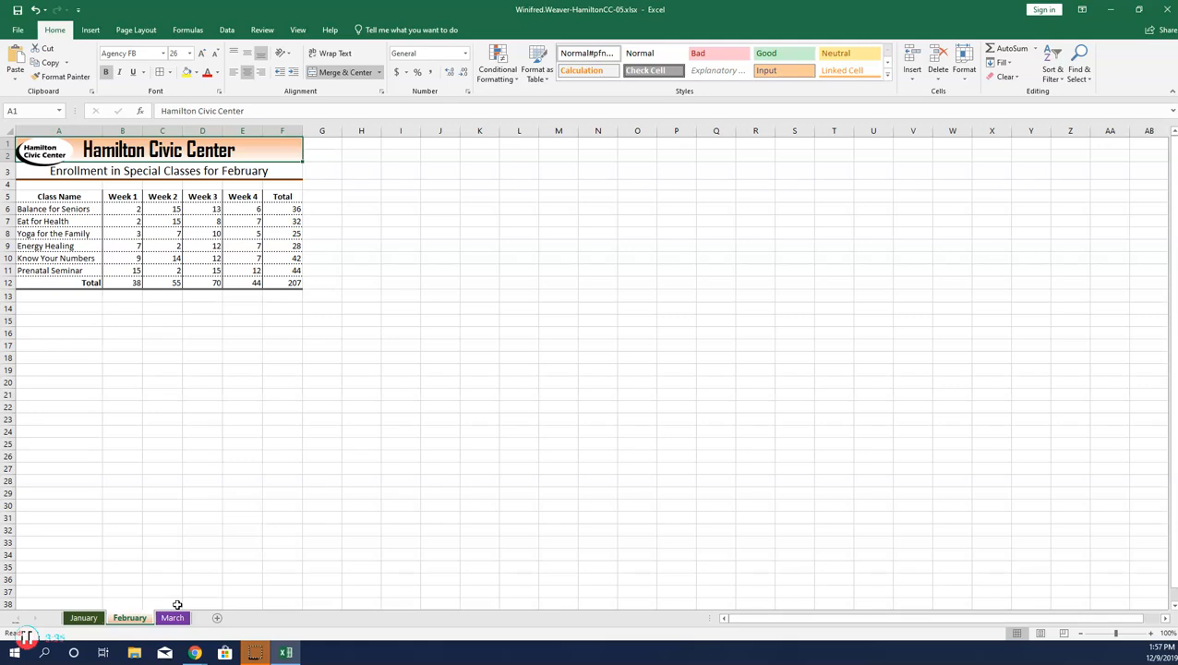
Copy the Hamilton Civic Center logo from the February sheet to the January sheet and position it at the left end of the title banner.
left_click(58, 145)
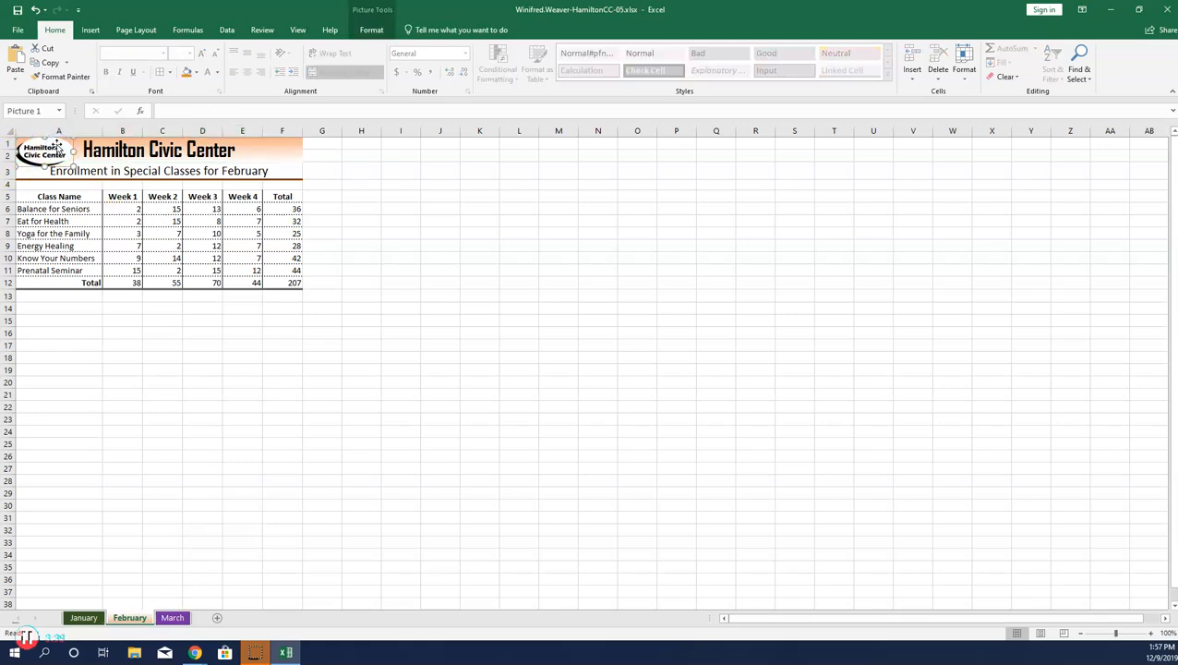
left_click(61, 146)
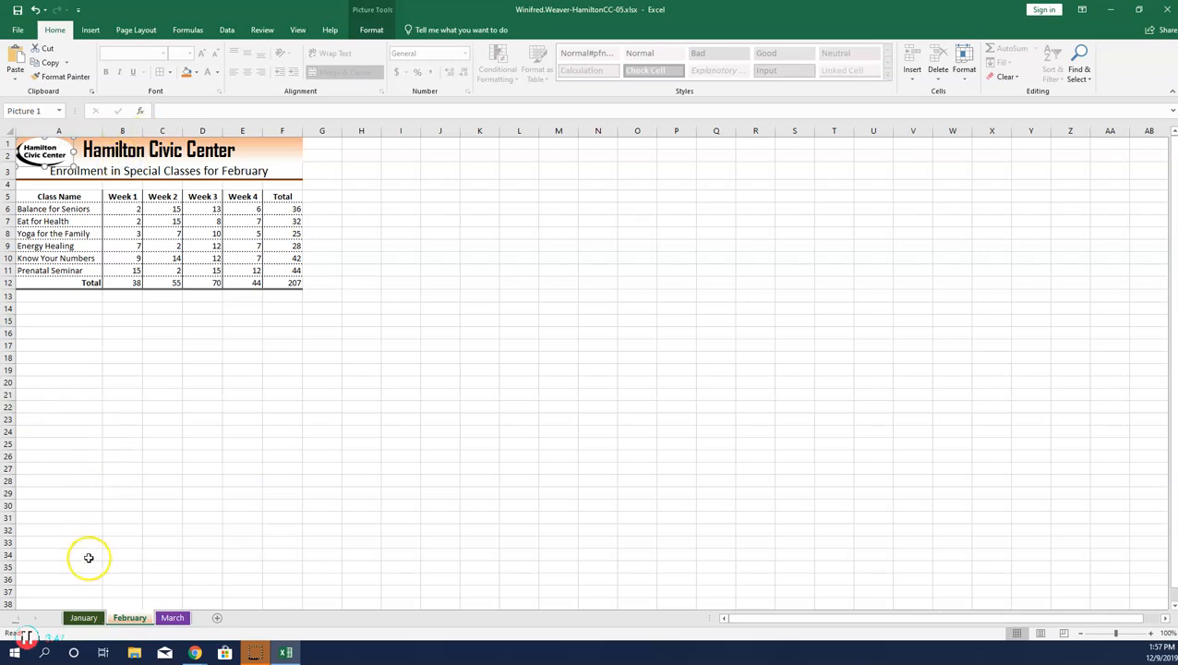
left_click(84, 617)
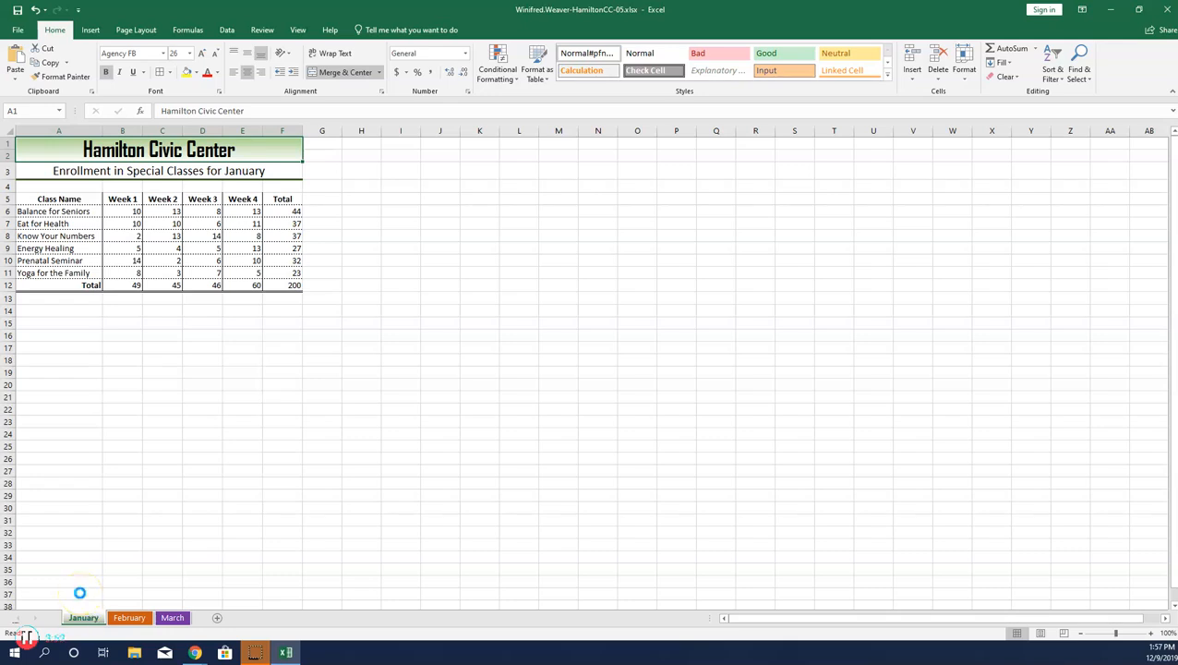
key("ctrl+v")
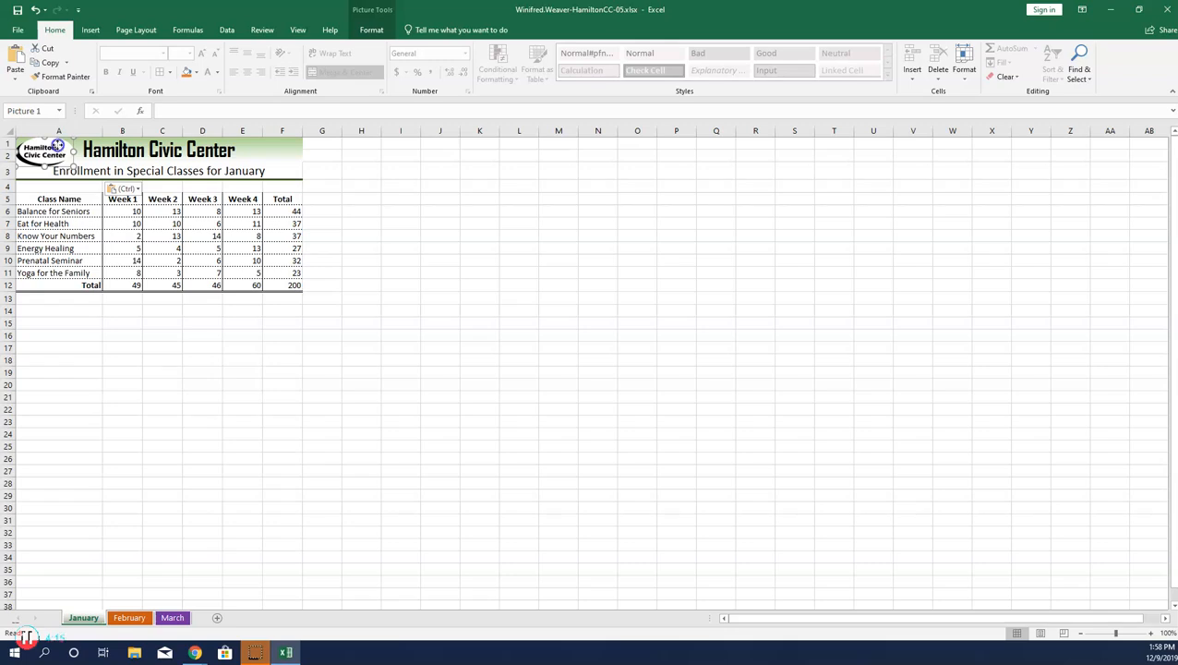
left_click_drag(58, 146, 60, 145)
left_click(60, 159)
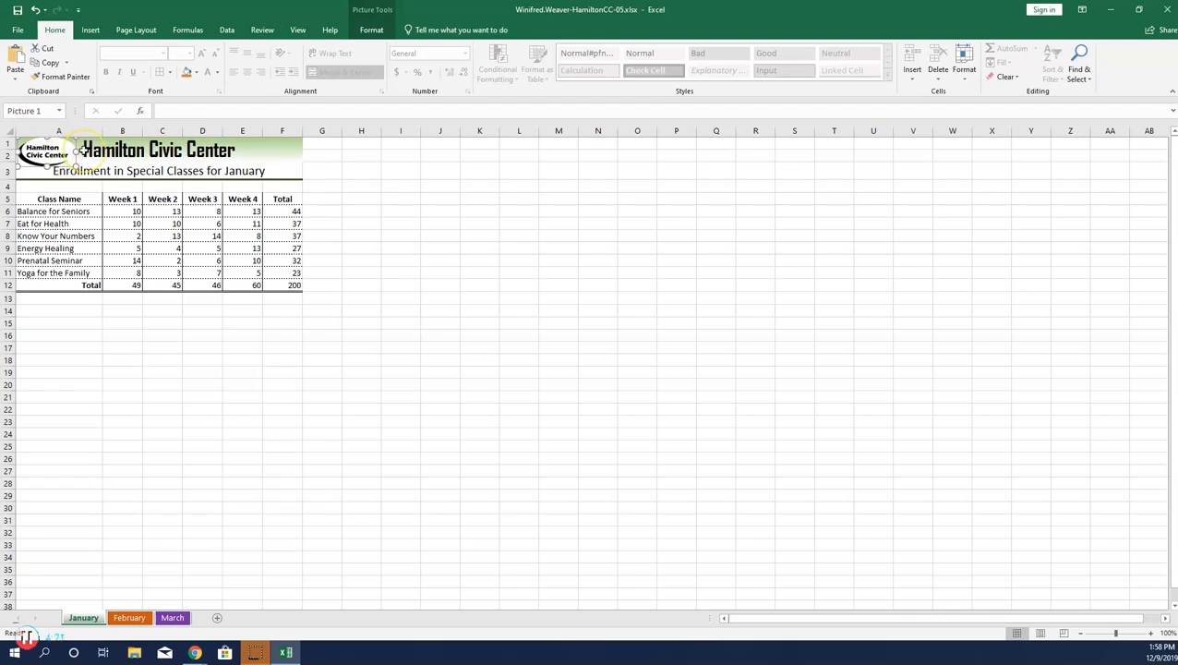
left_click(120, 146)
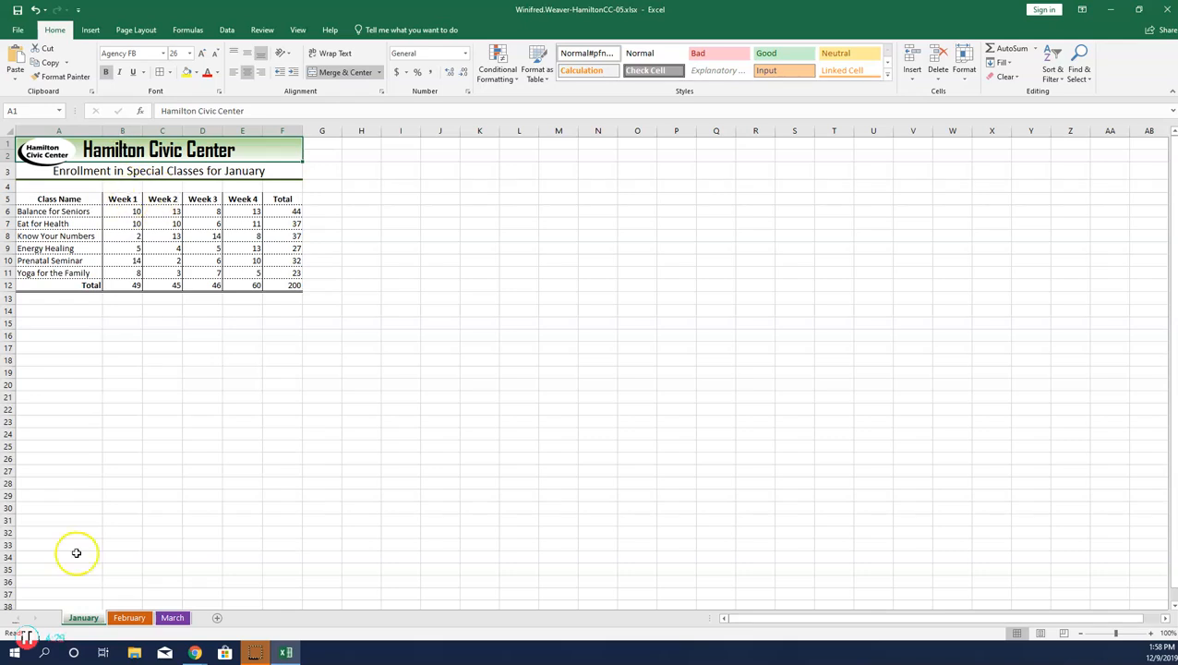
Create a copy of the March sheet at the end of the same workbook.
right_click(173, 620)
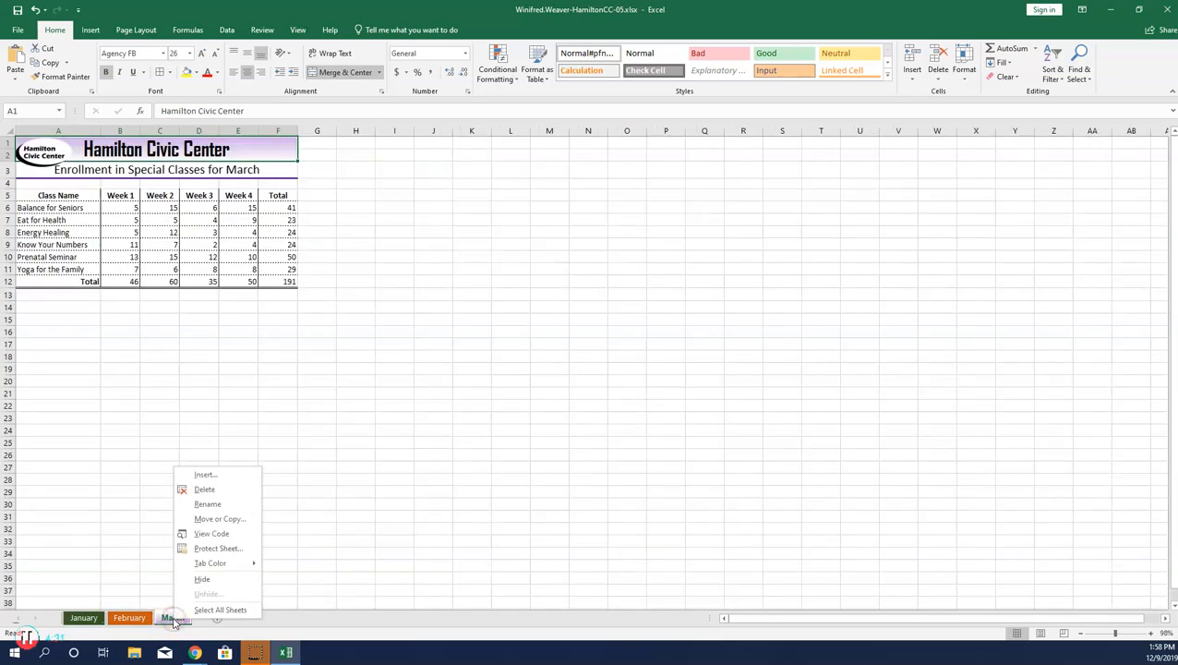
left_click(232, 518)
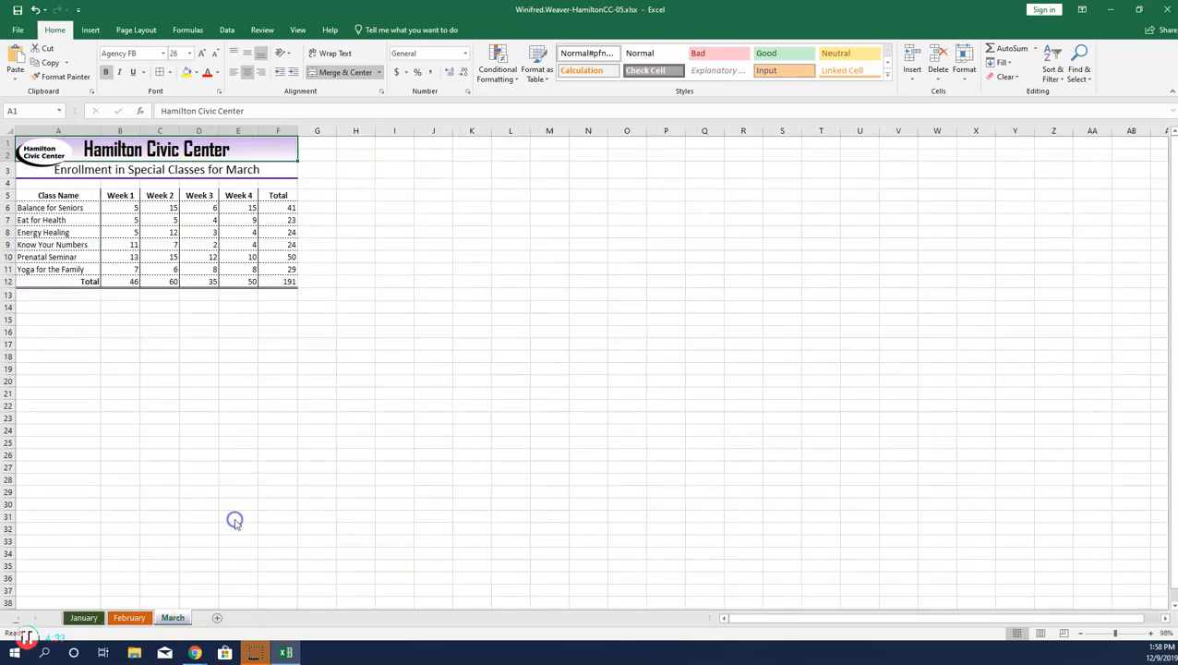
left_click(155, 565)
left_click(180, 521)
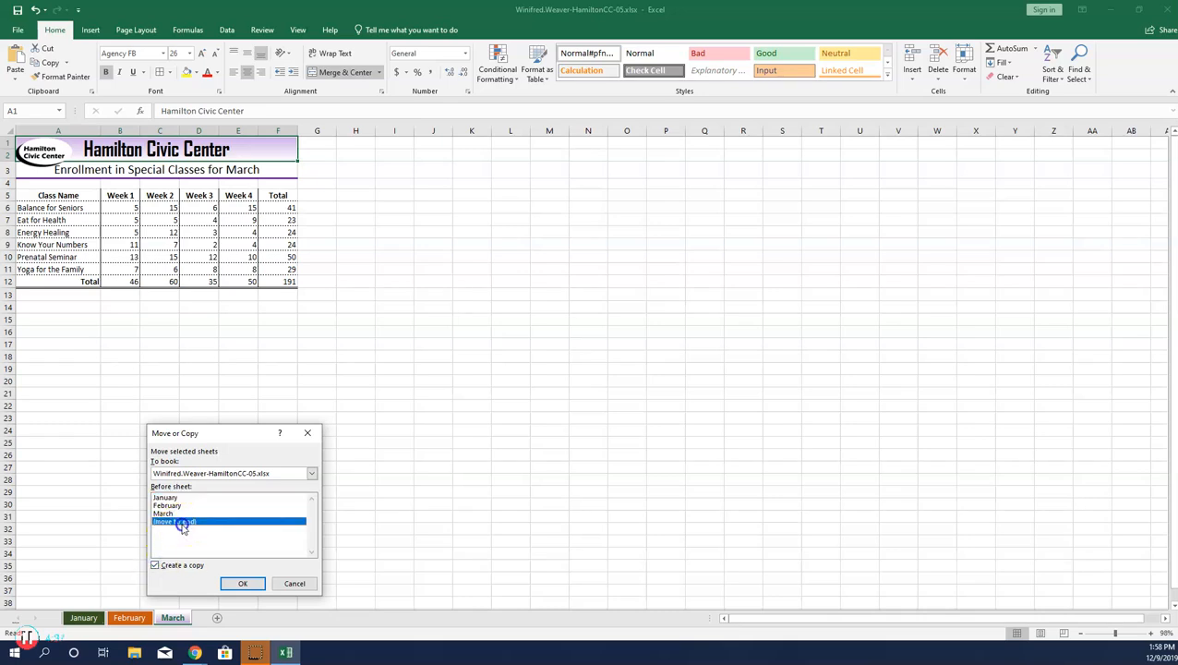
left_click(243, 583)
Rename the copied March sheet as Quarter 1 and set its tab color to black.
right_click(217, 616)
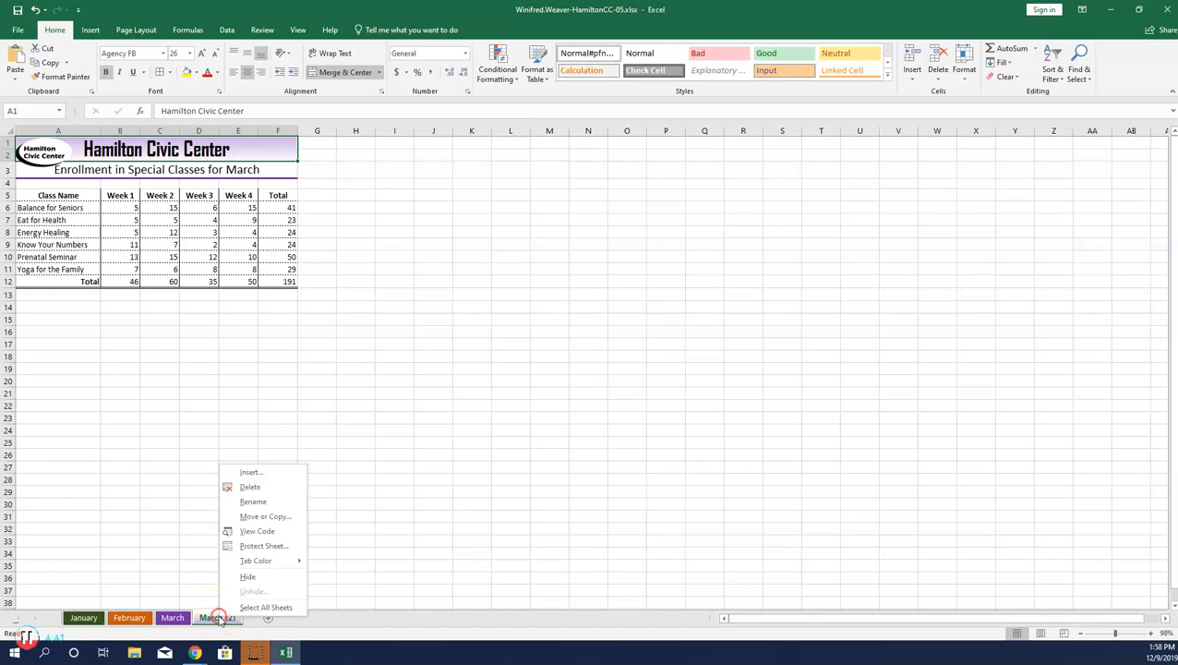
left_click(253, 503)
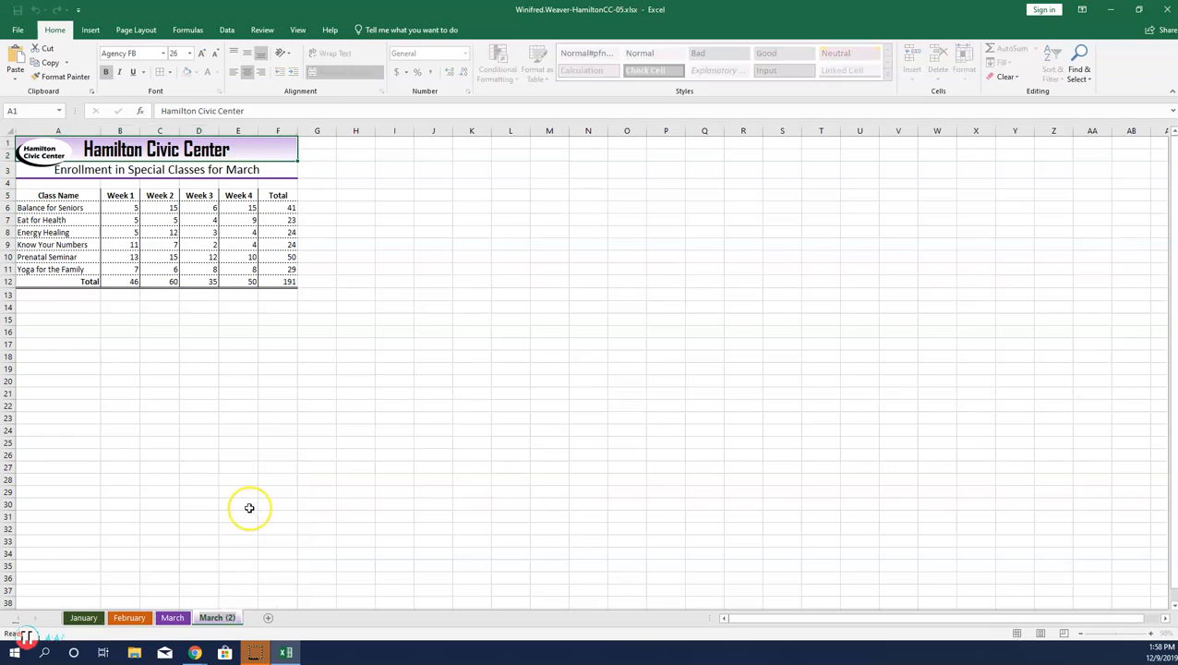
type("Quarter 1")
key("Return")
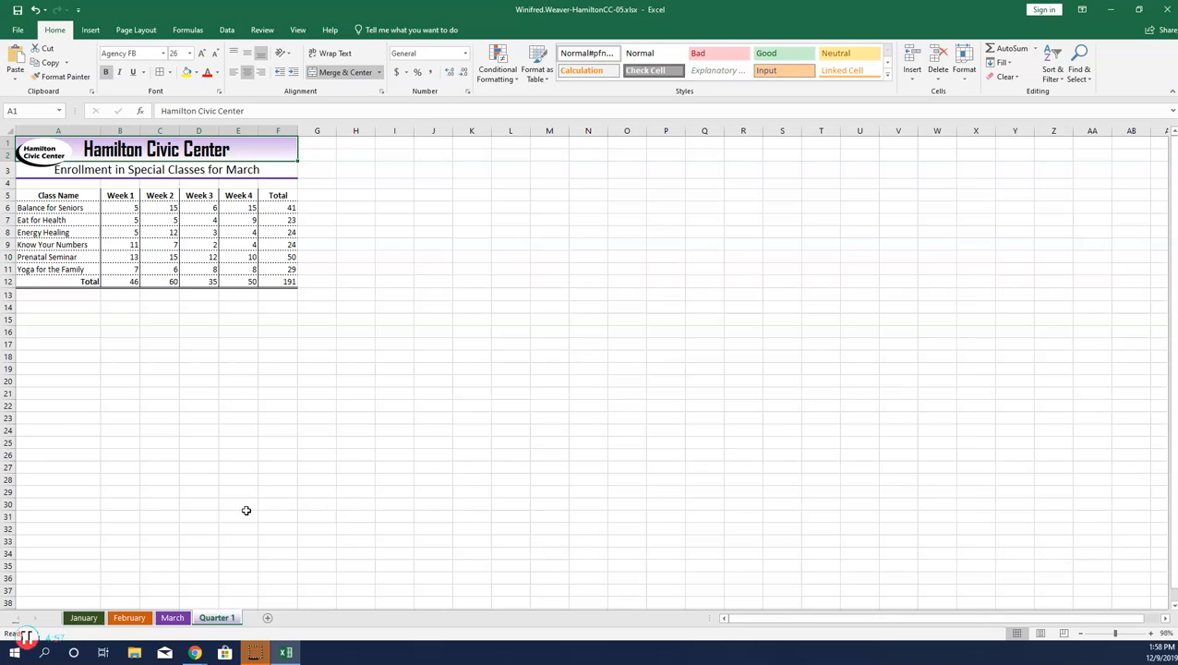
right_click(226, 617)
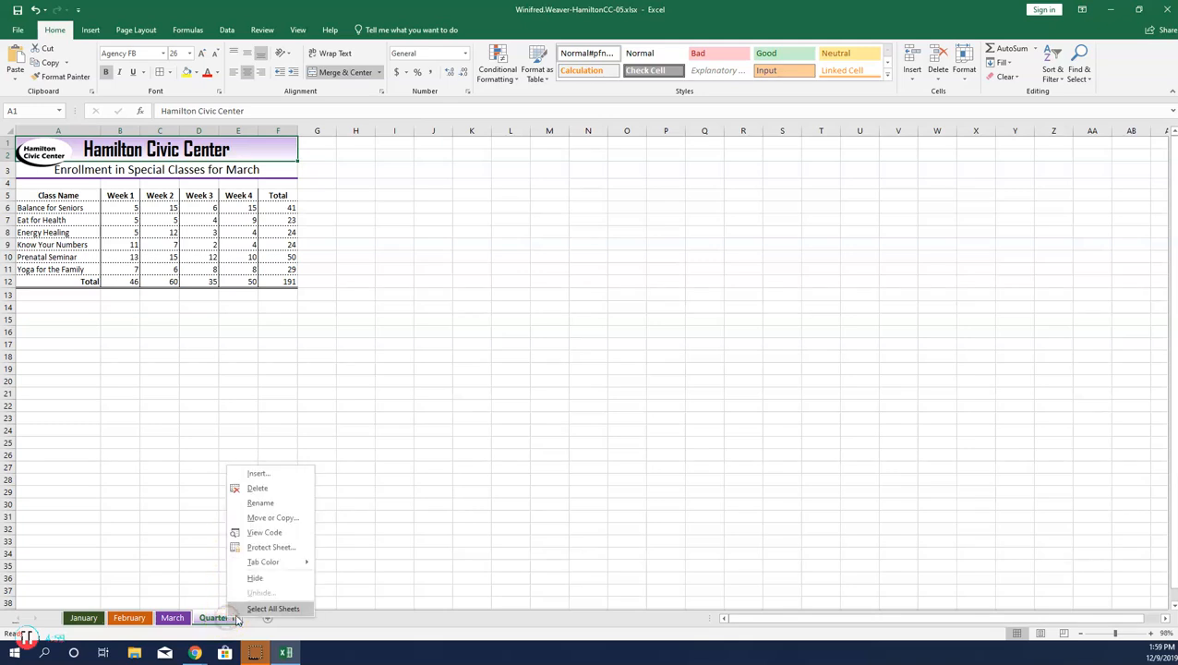
mouse_move(296, 561)
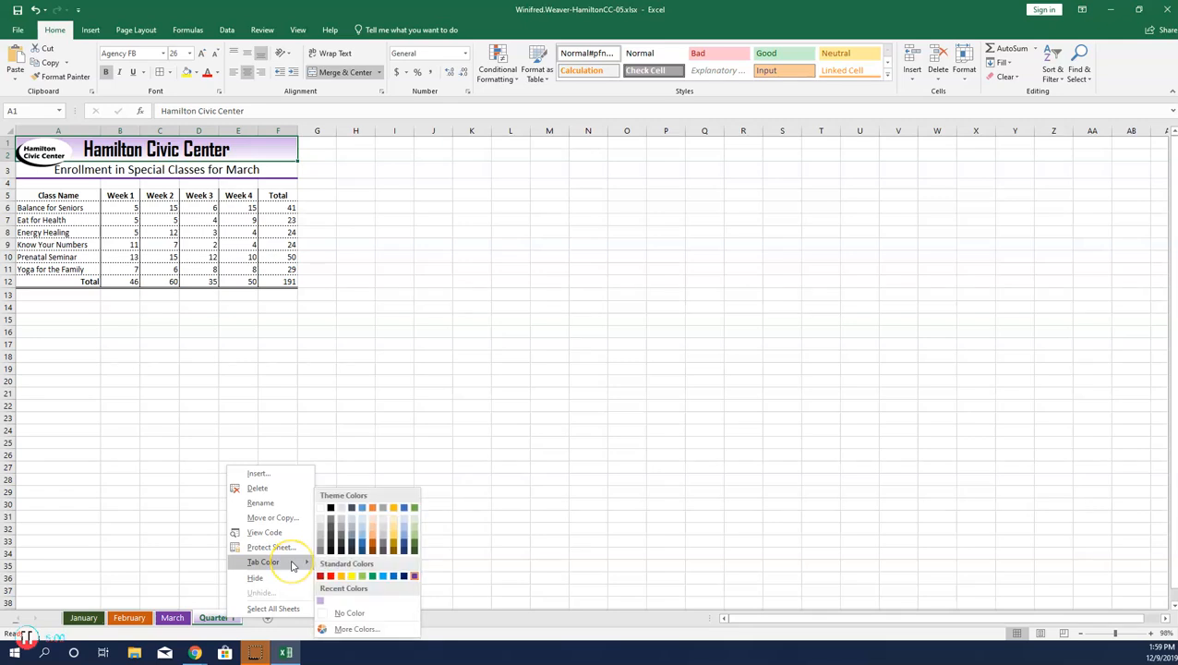
left_click(330, 508)
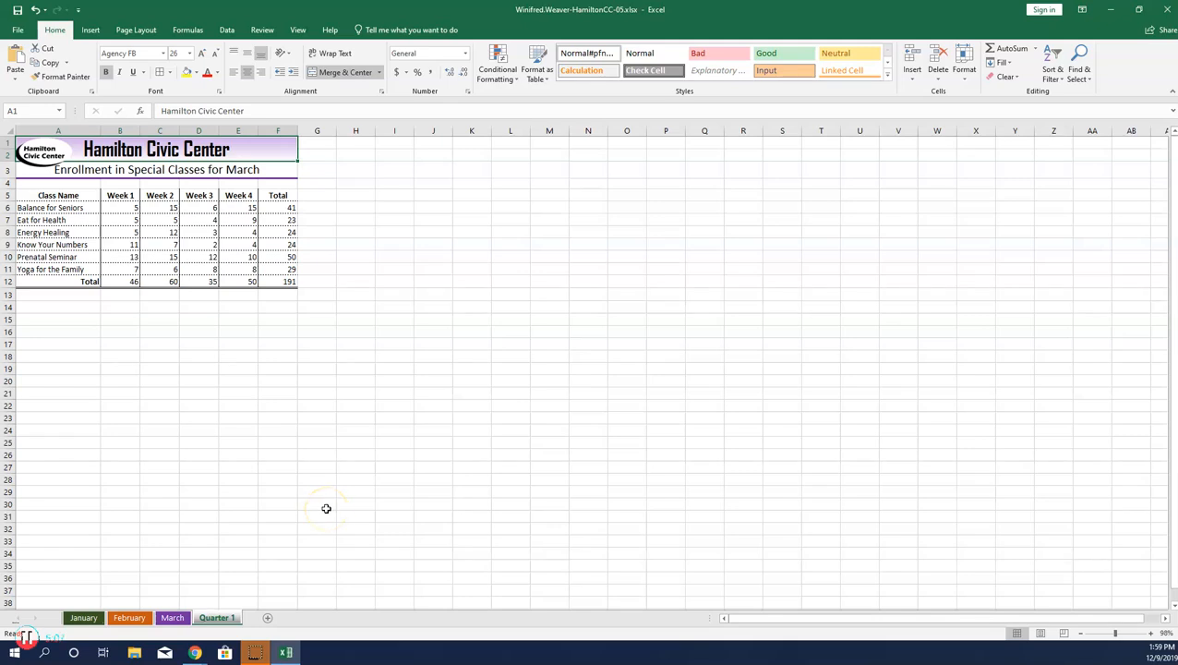
Edit the subtitle in cell A3 of the Quarter 1 sheet to read "First Quarter Enrollment".
left_click(80, 171)
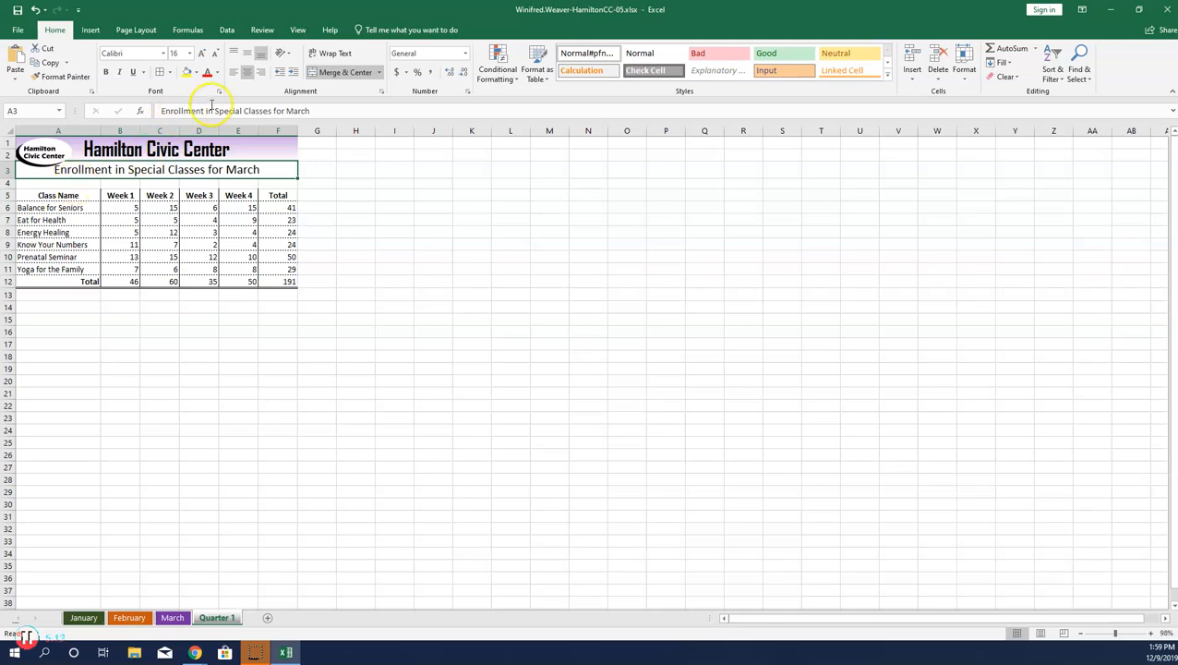
left_click_drag(204, 111, 415, 136)
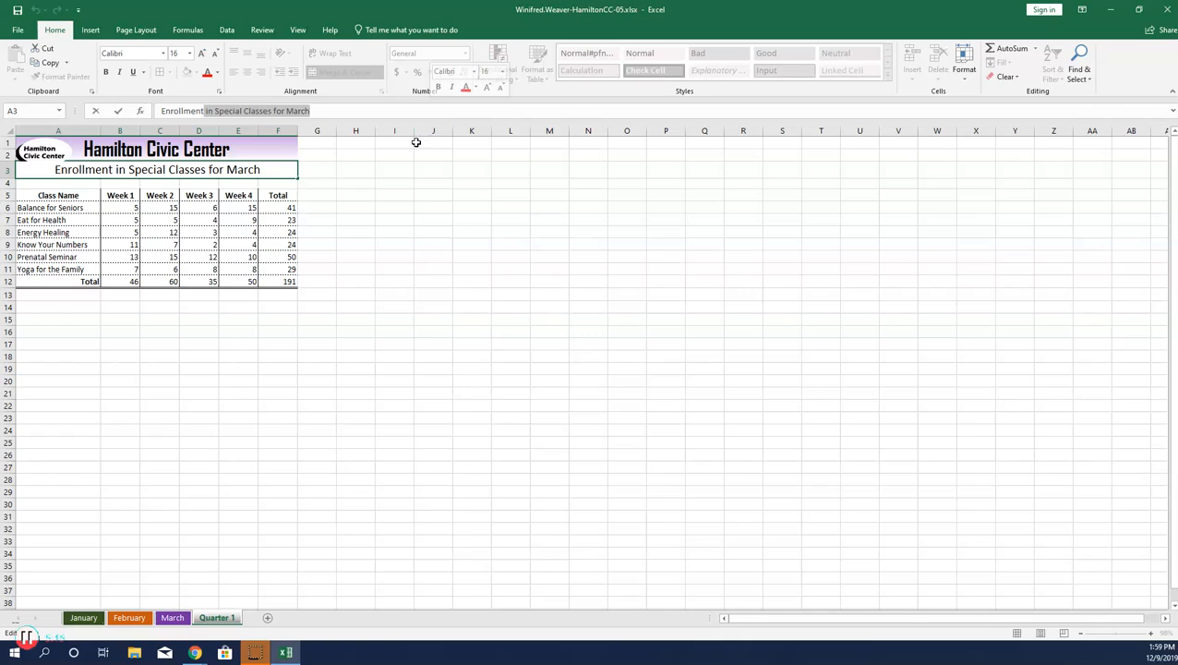
key("Delete")
key("Left")
key("Left")
key("Left")
key("Left")
key("Left")
key("Left")
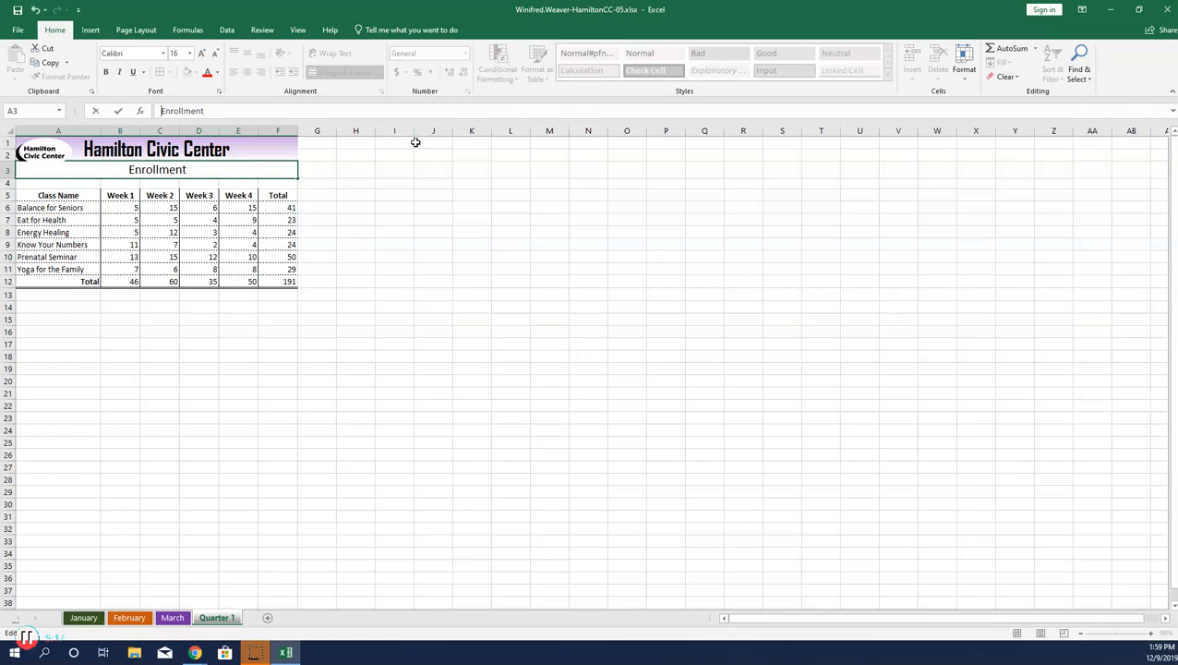
type("First ")
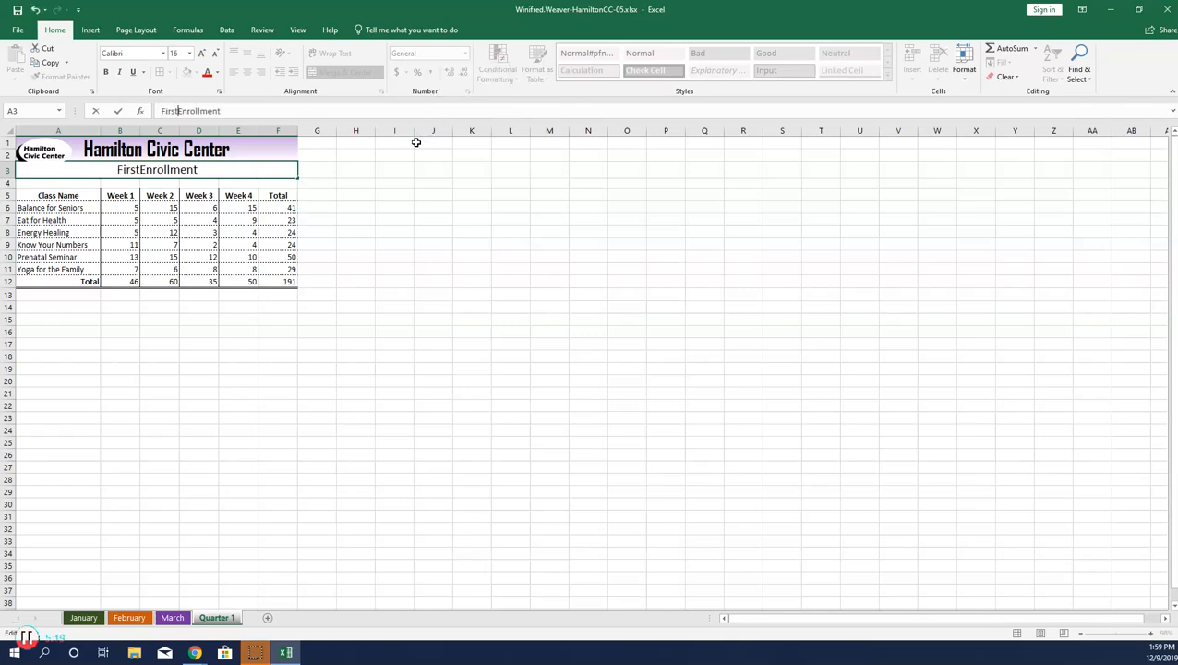
type("Quarter")
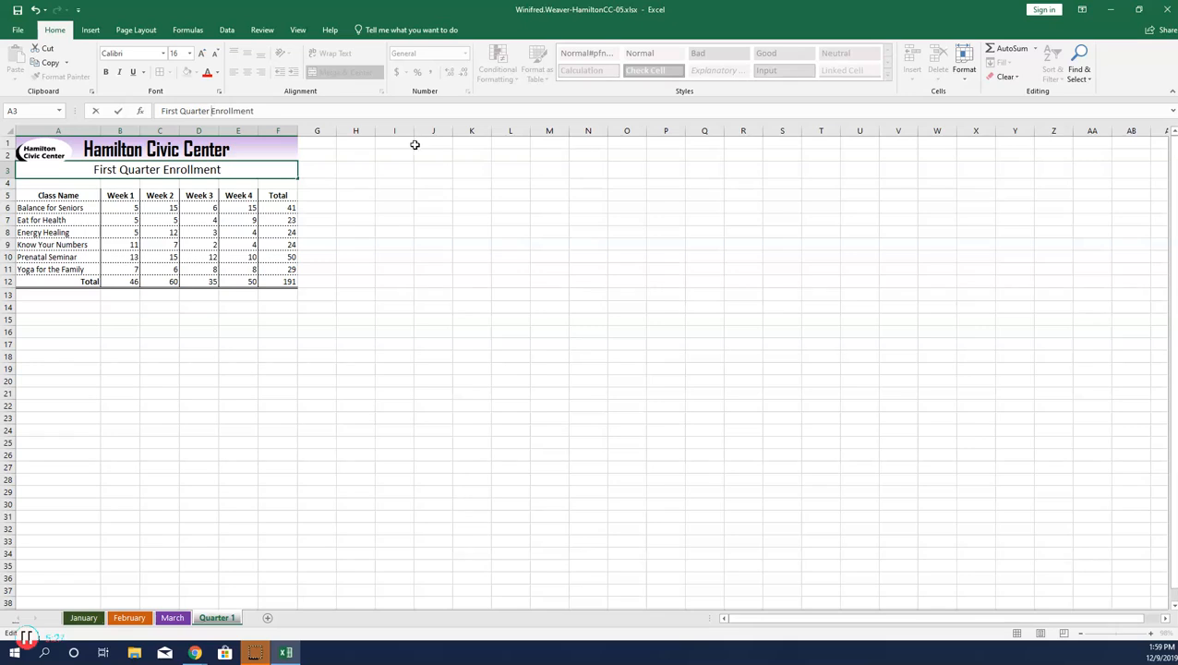
left_click(330, 159)
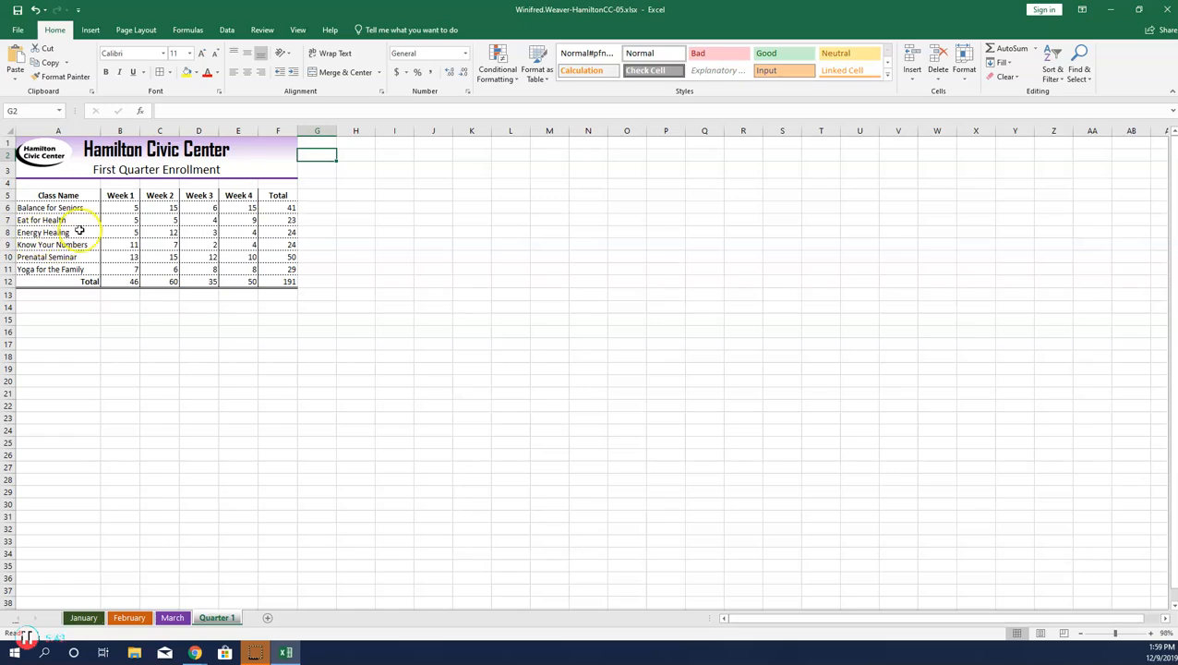
Delete the class names and weekly values in cells A6:E11 of the Quarter 1 sheet.
left_click(113, 204)
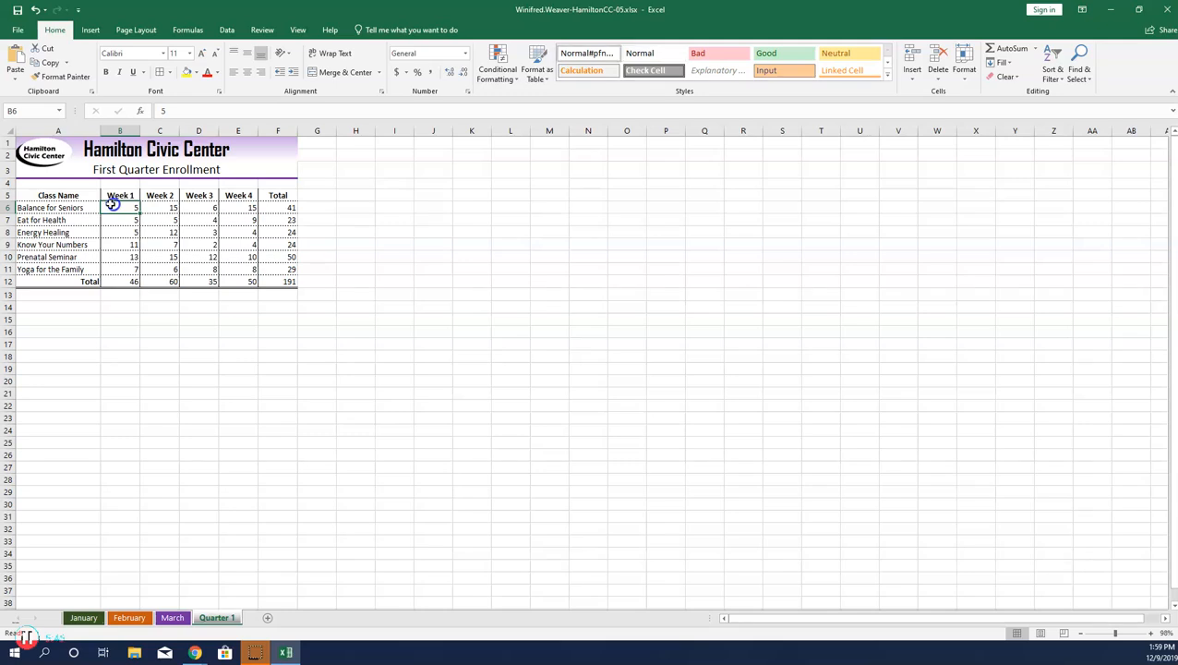
left_click(73, 208)
left_click_drag(73, 208, 230, 269)
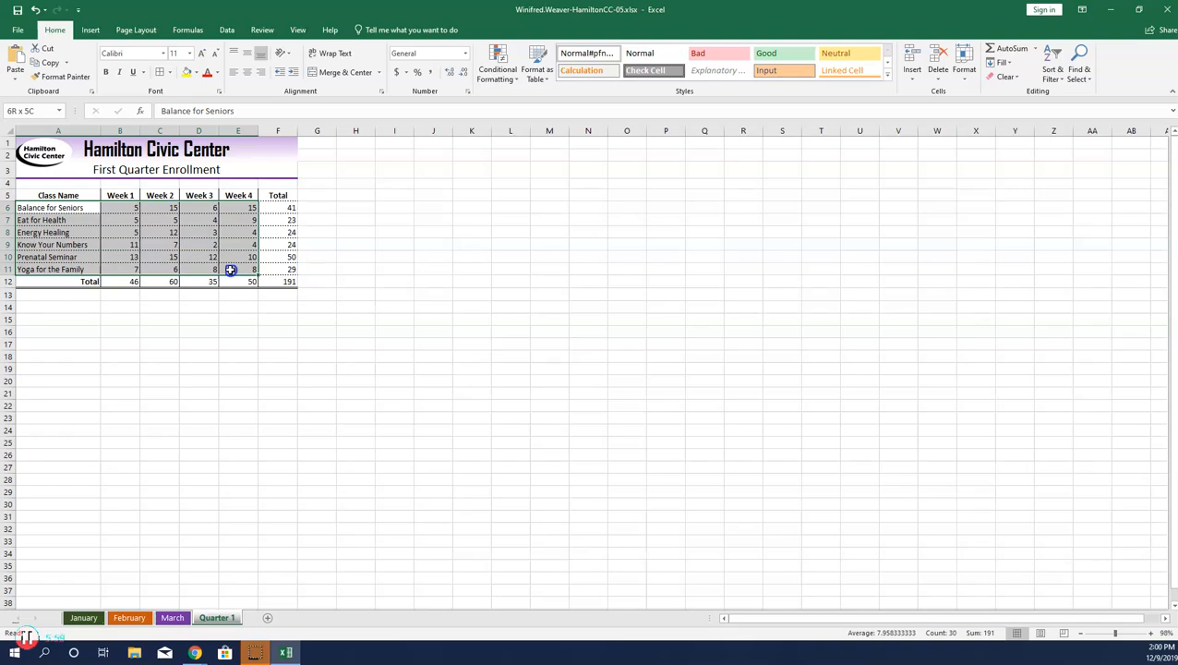
left_click_drag(229, 269, 231, 266)
key("Delete")
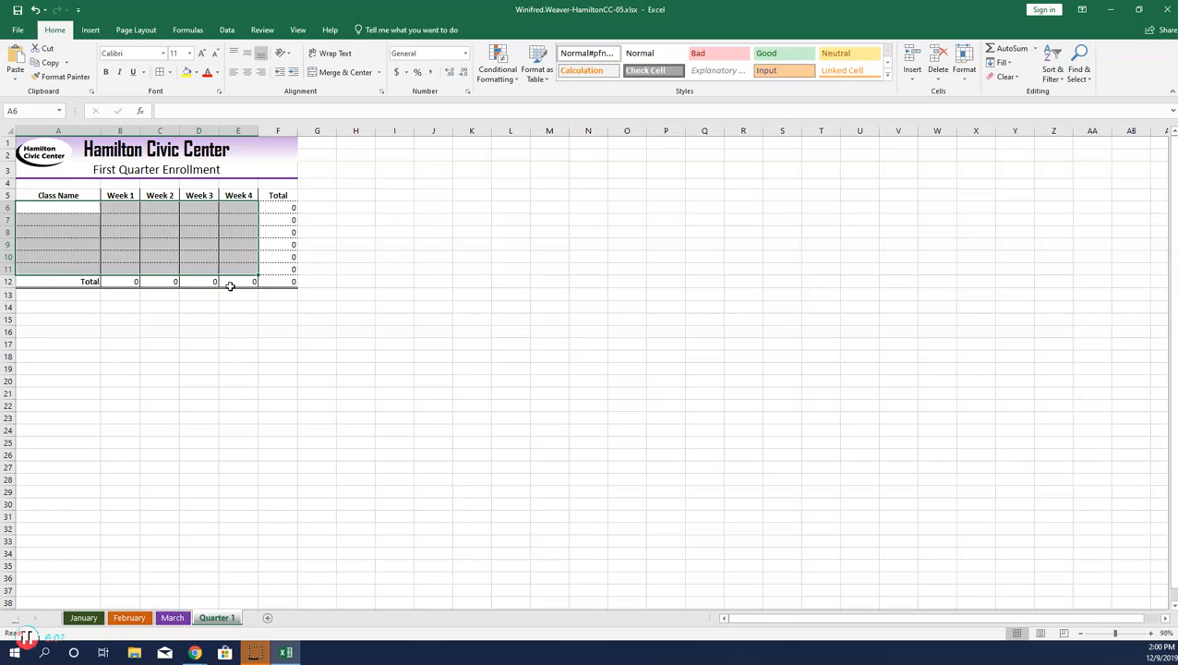
Start a Sum consolidation for the cleared range and add January cells A6:E11 as its first reference.
left_click(228, 30)
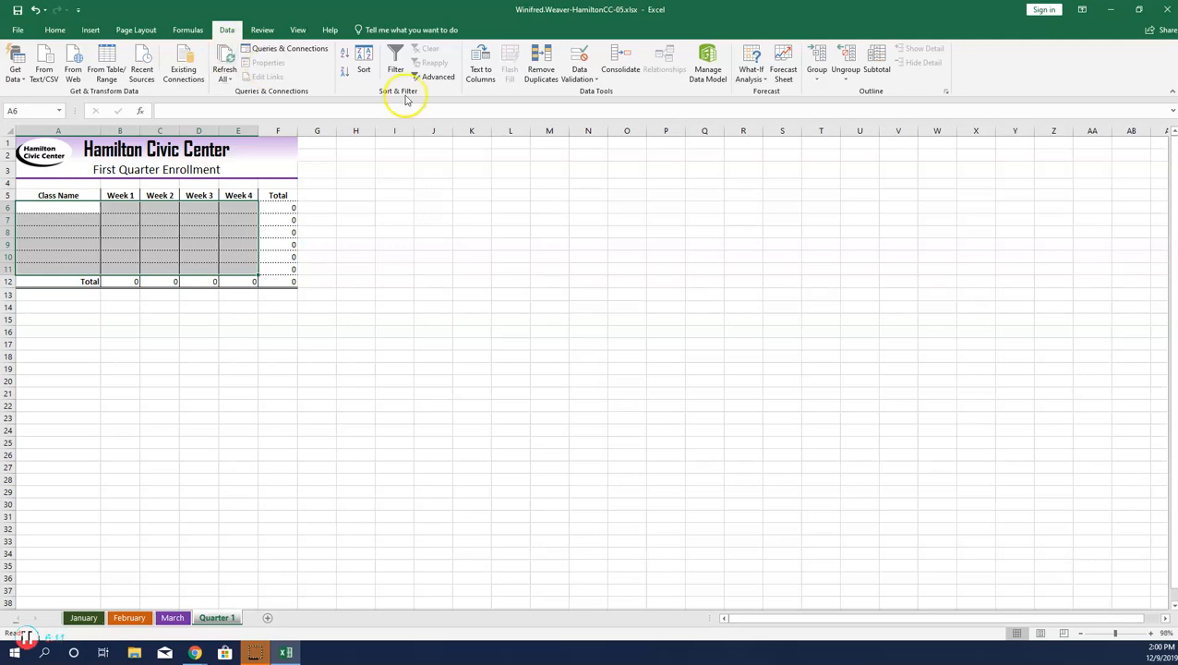
left_click(625, 69)
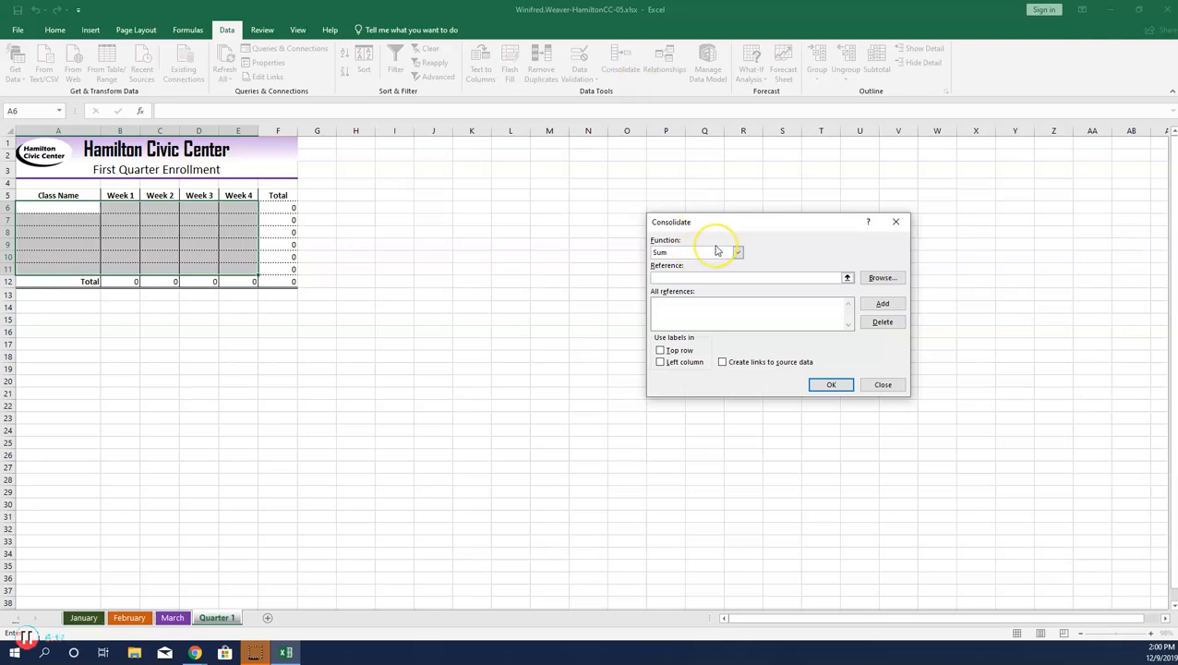
left_click(765, 315)
left_click(82, 619)
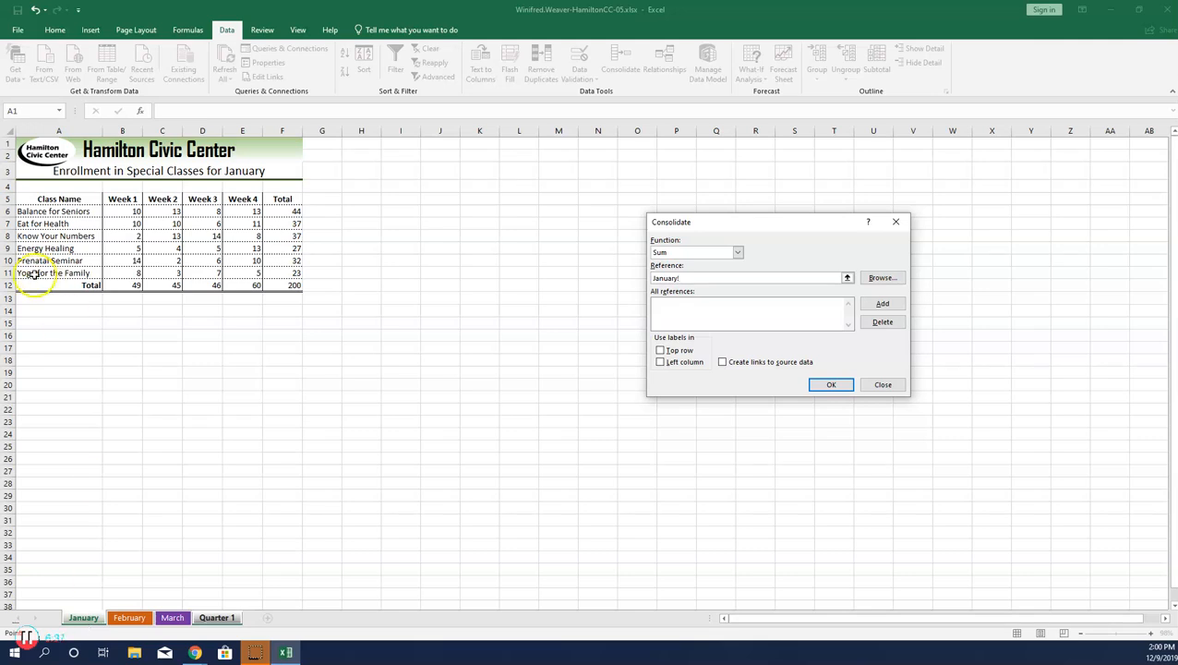
left_click_drag(81, 210, 247, 272)
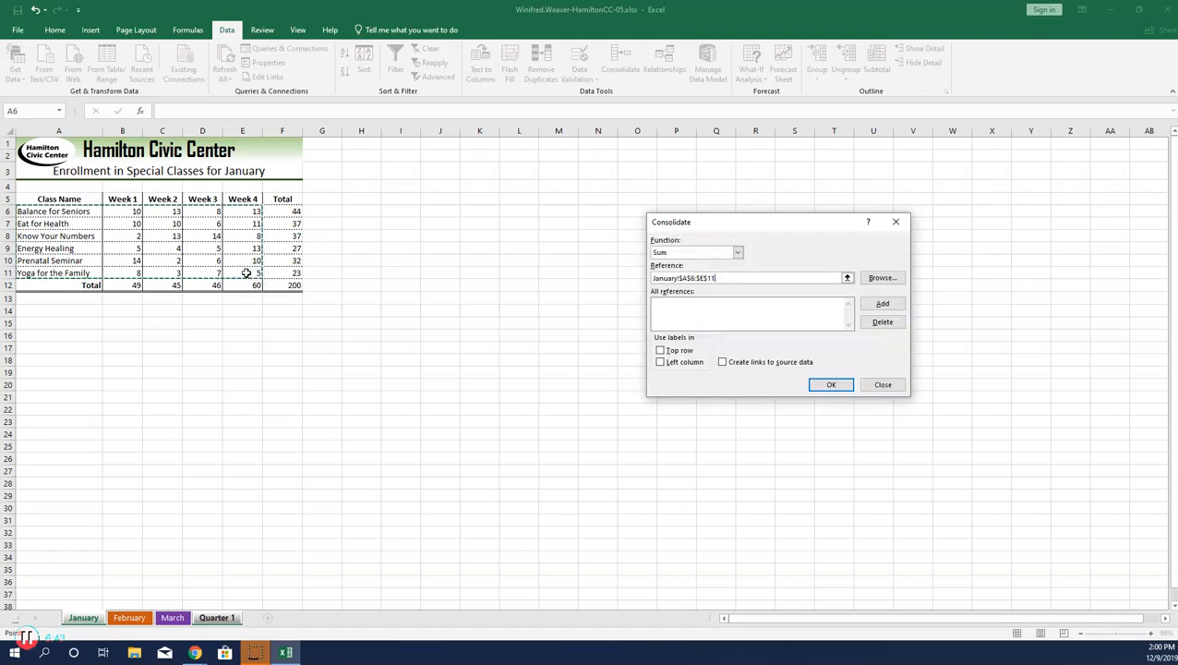
left_click(882, 304)
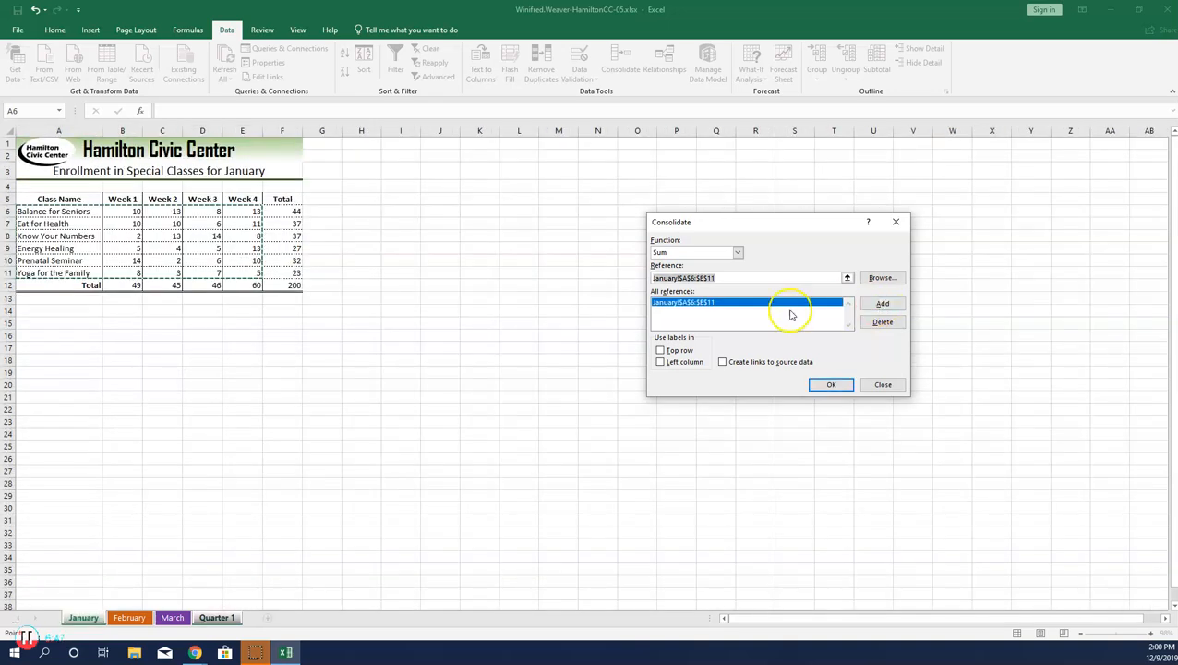
Add cells A6:E11 of the February and March sheets as references and run the consolidation with left column labels.
left_click(129, 616)
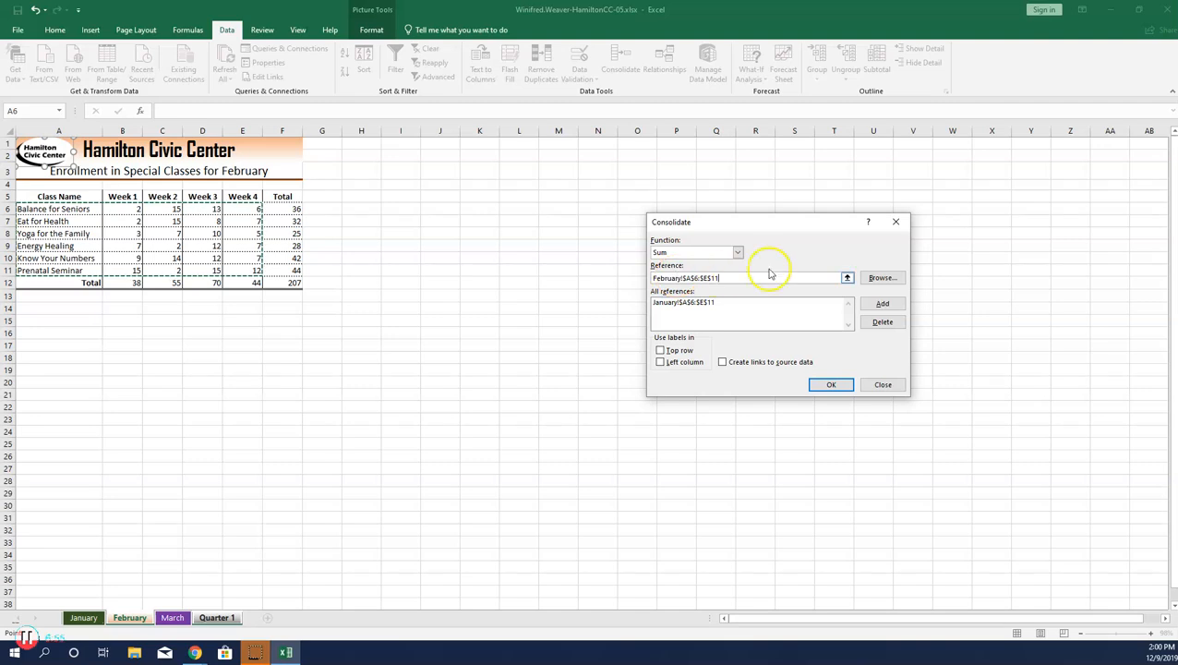
left_click(880, 305)
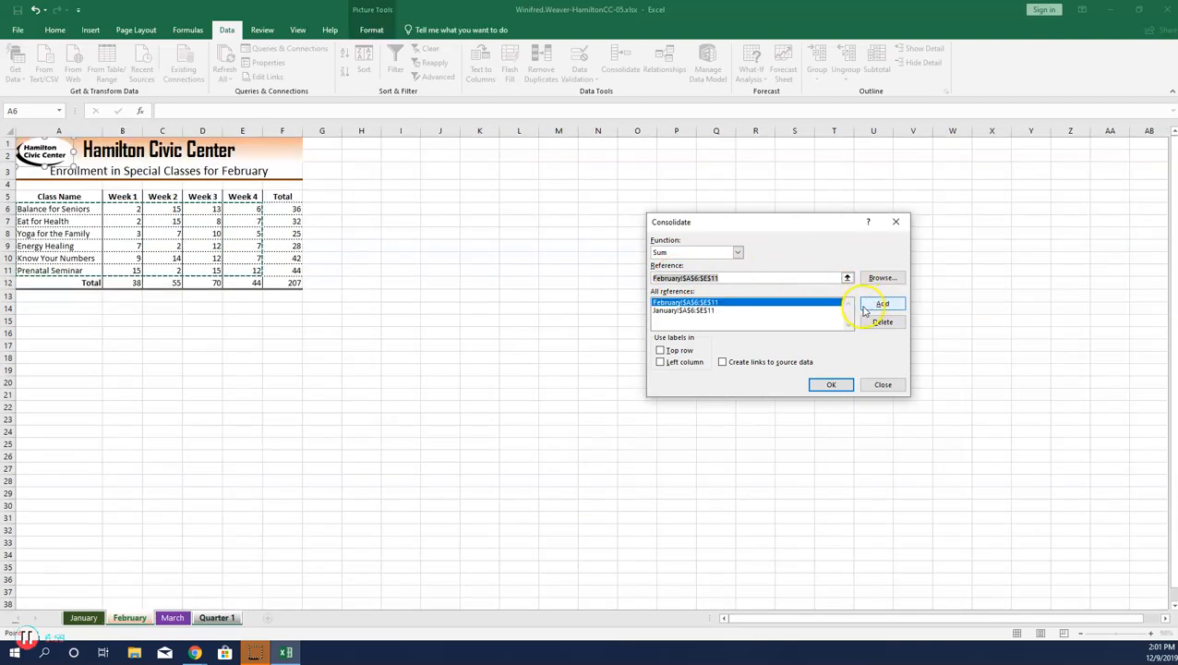
left_click(170, 618)
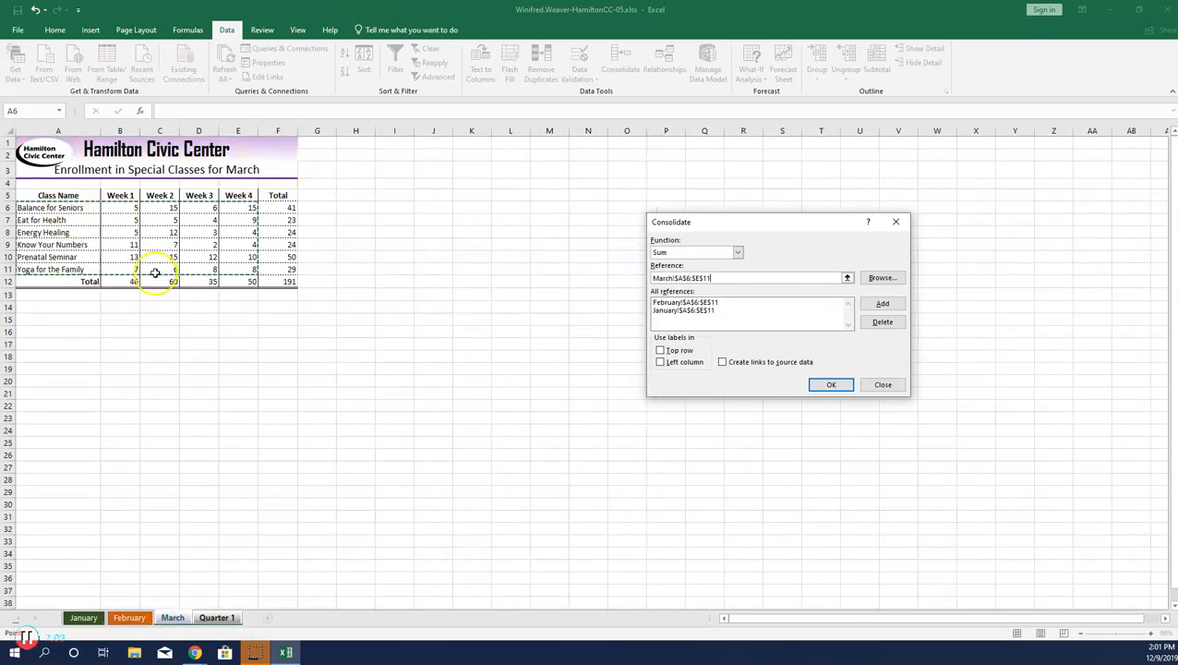
left_click(881, 306)
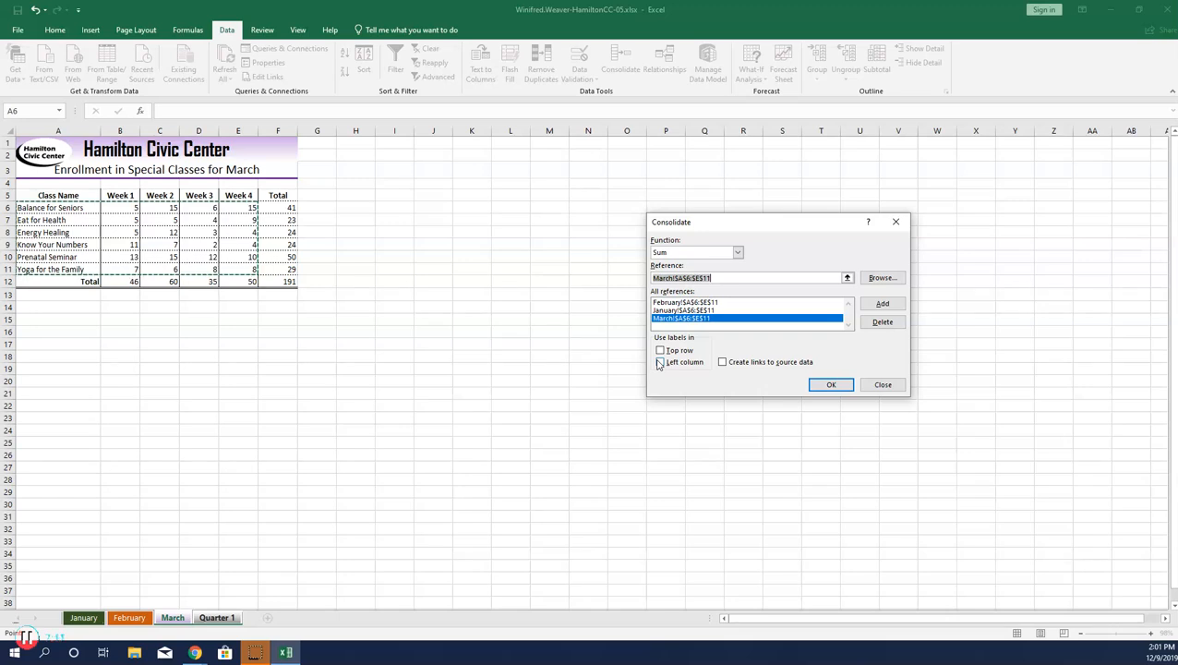
left_click(660, 362)
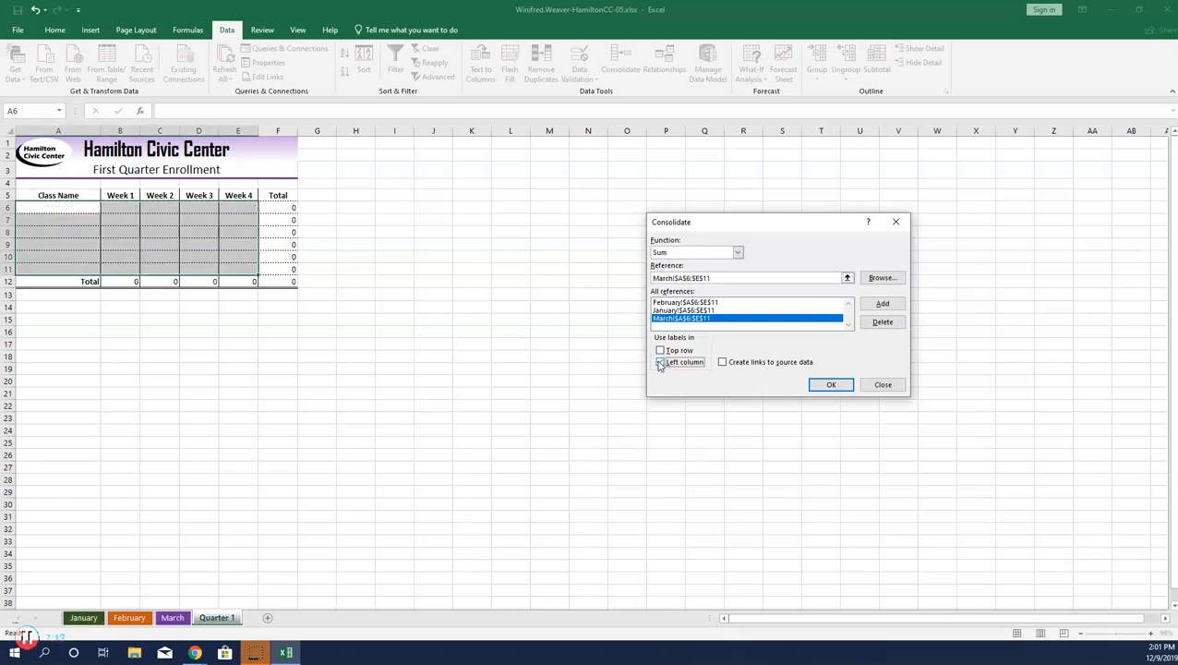
left_click(832, 385)
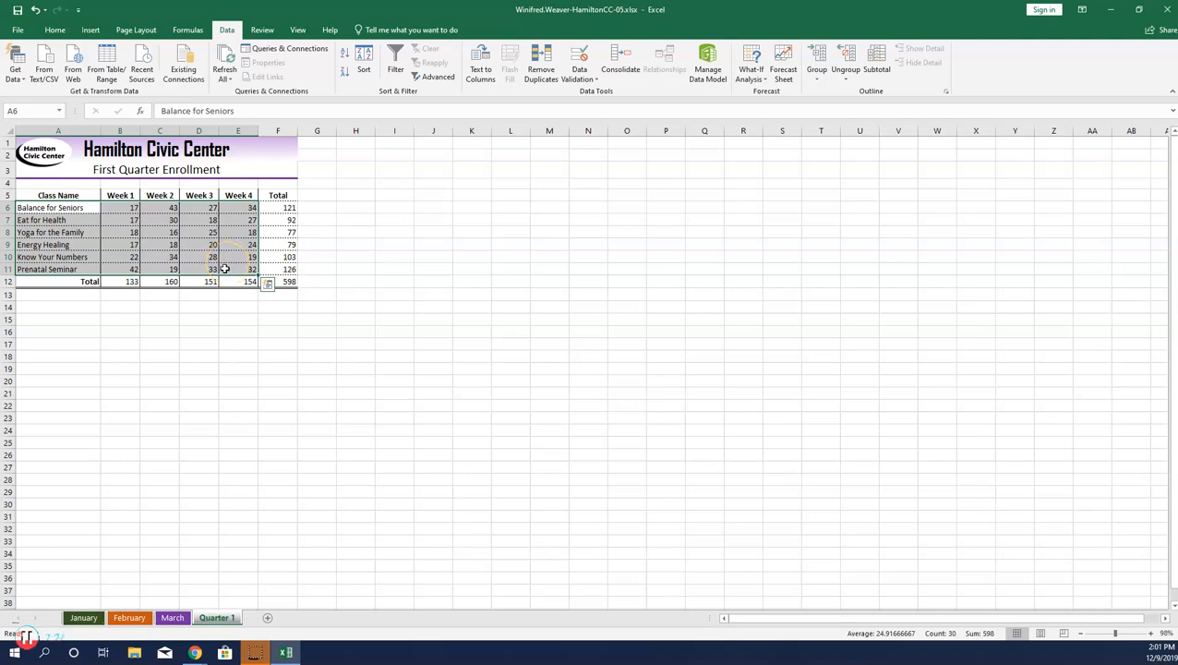
Sort the consolidated data in A6:E11 by class name from A to Z.
left_click(55, 30)
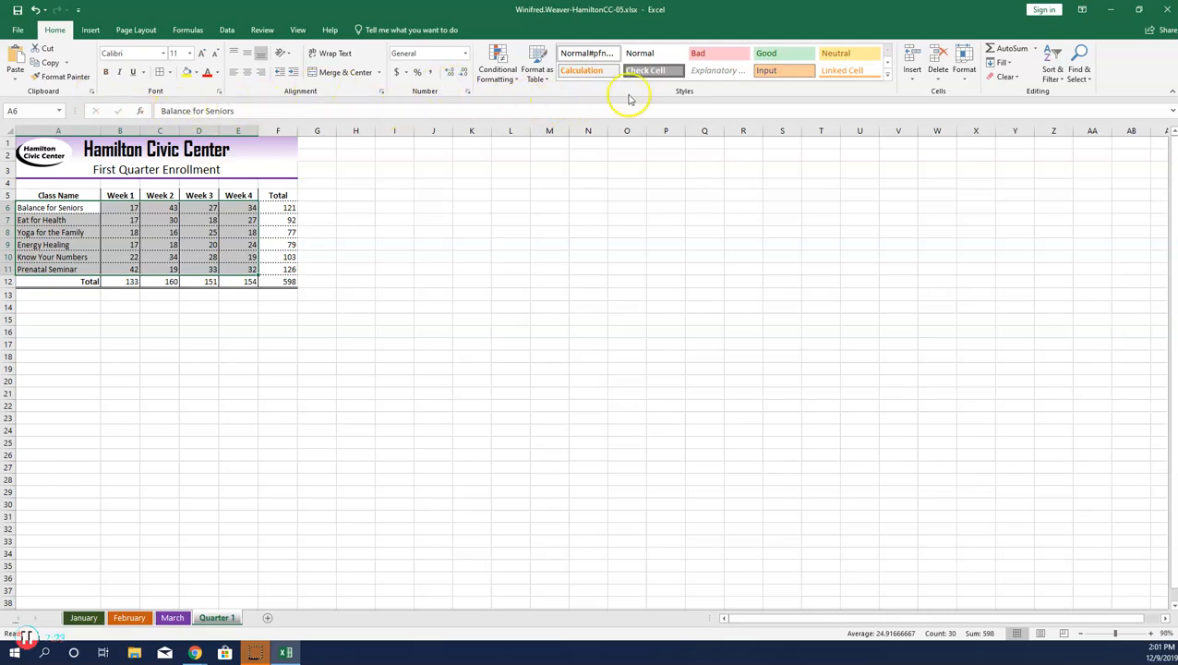
left_click(1055, 75)
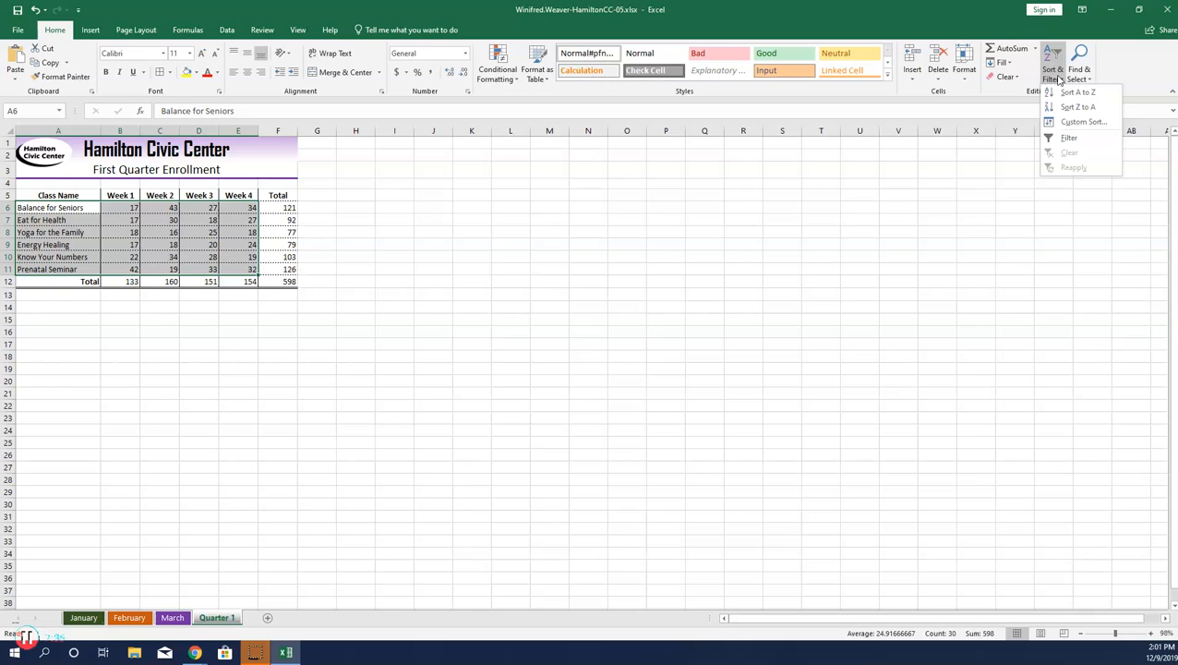
left_click(1060, 93)
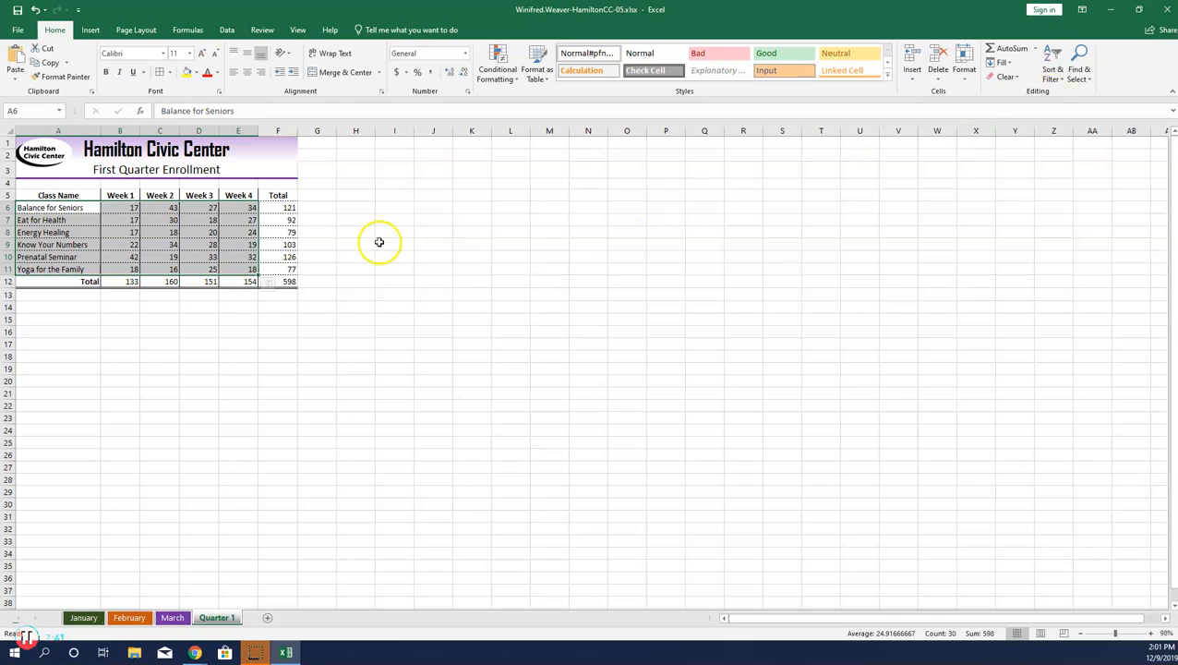
Select cell A1 on the Quarter 1 sheet and save the workbook.
left_click(114, 145)
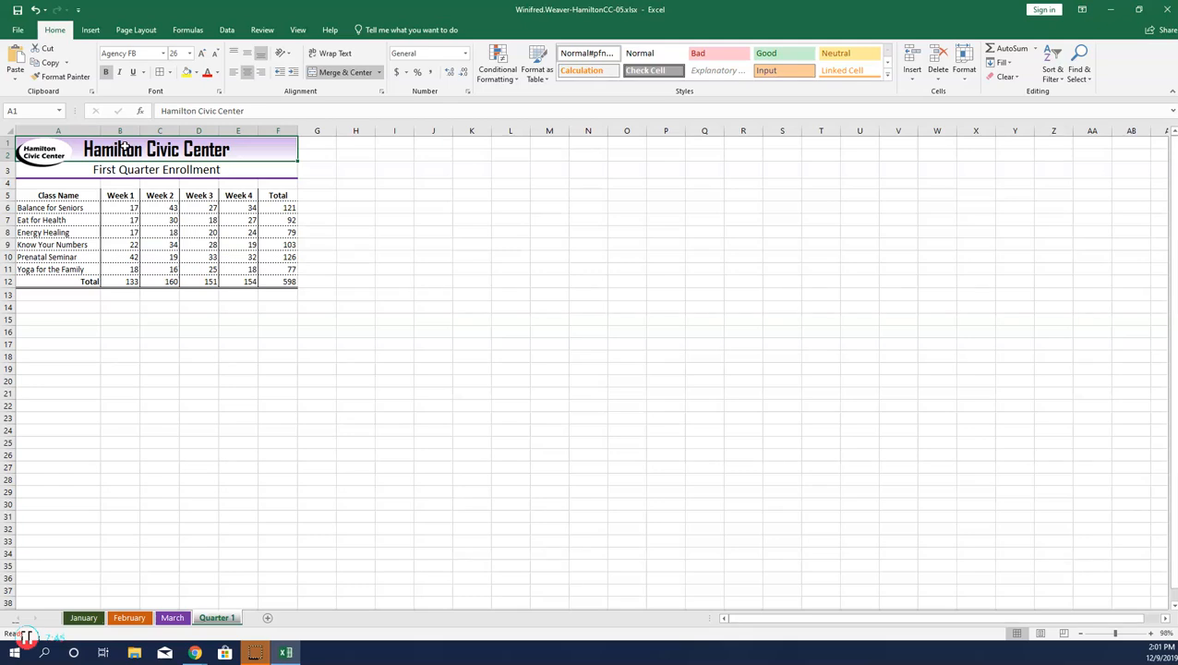
left_click(17, 12)
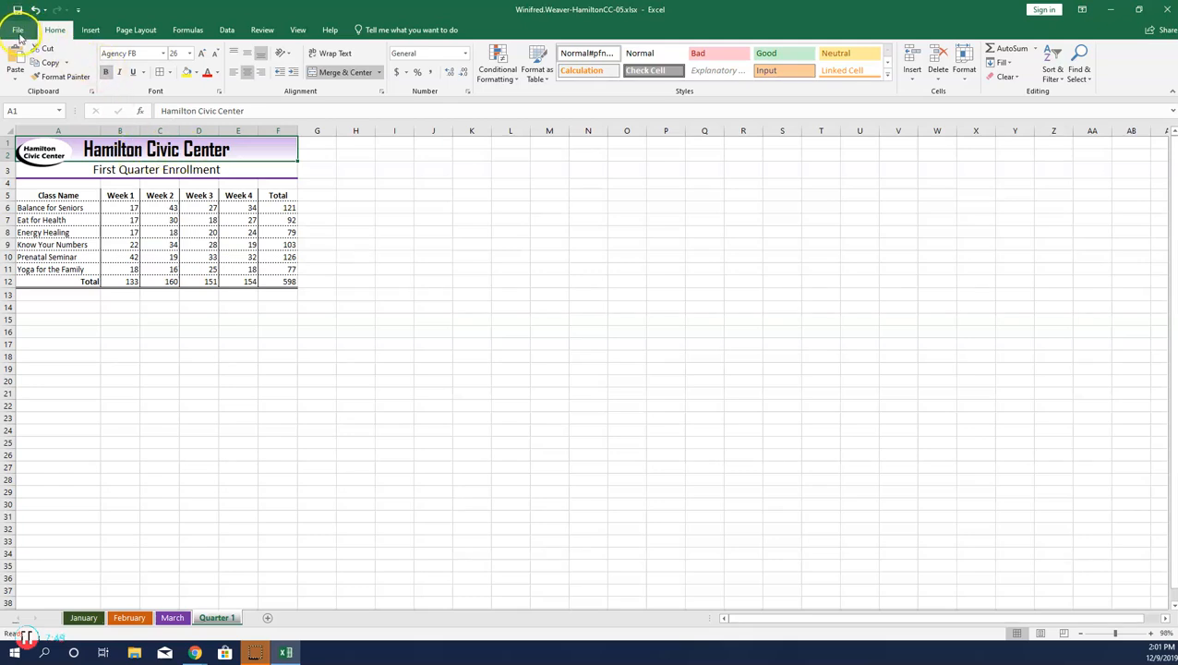
Switch to the SIMnet page in Chrome, upload the saved HamiltonCC-05 workbook and submit it for grading.
left_click(1121, 16)
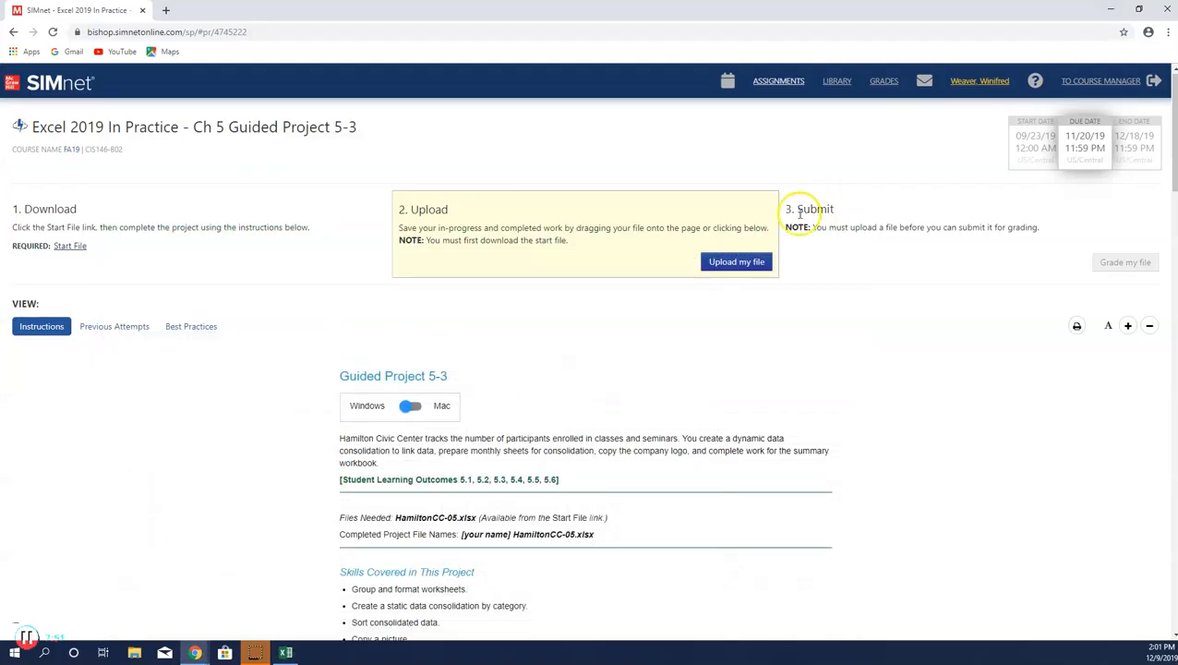
left_click(747, 263)
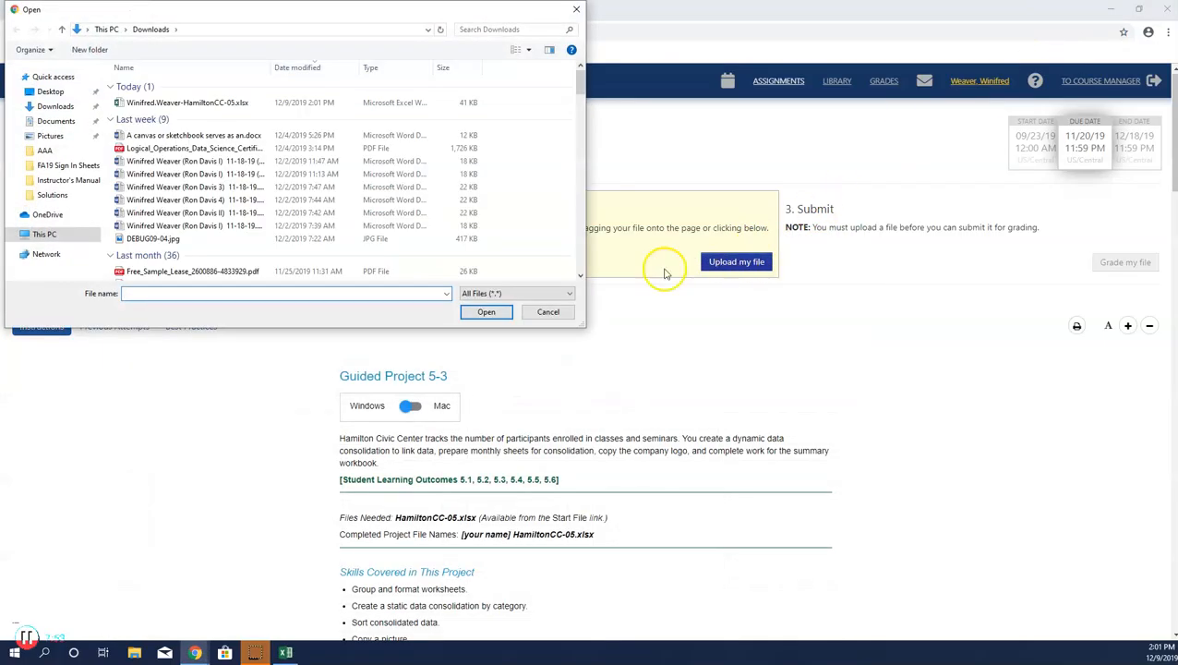
left_click(236, 102)
left_click(486, 312)
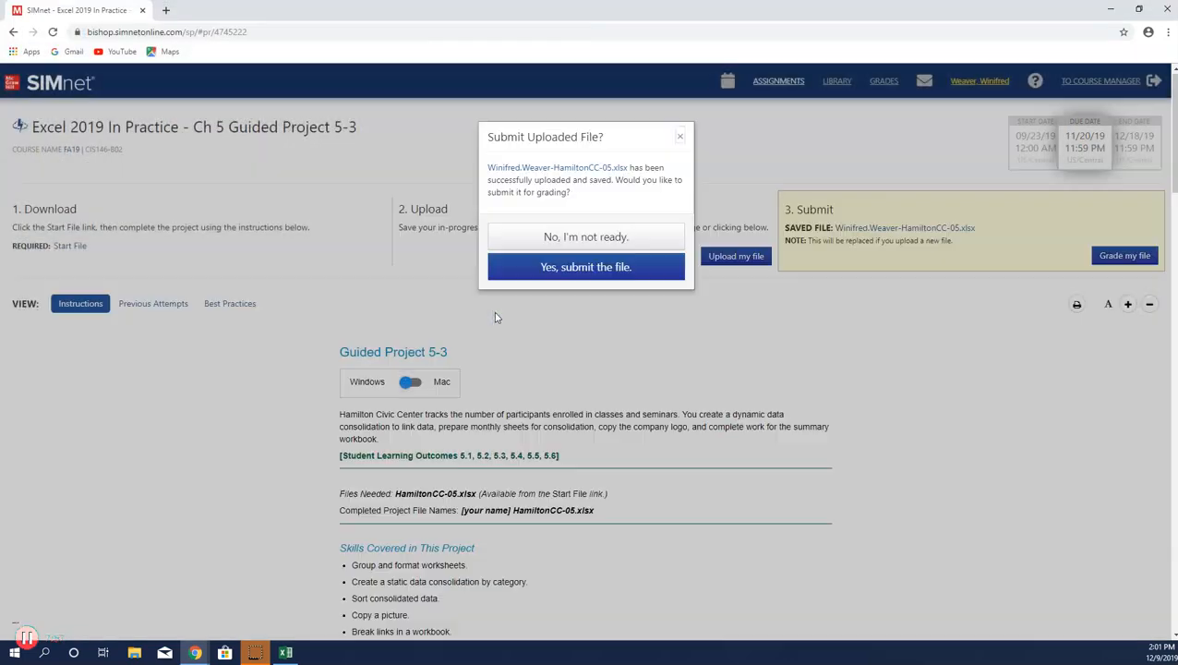
left_click(572, 268)
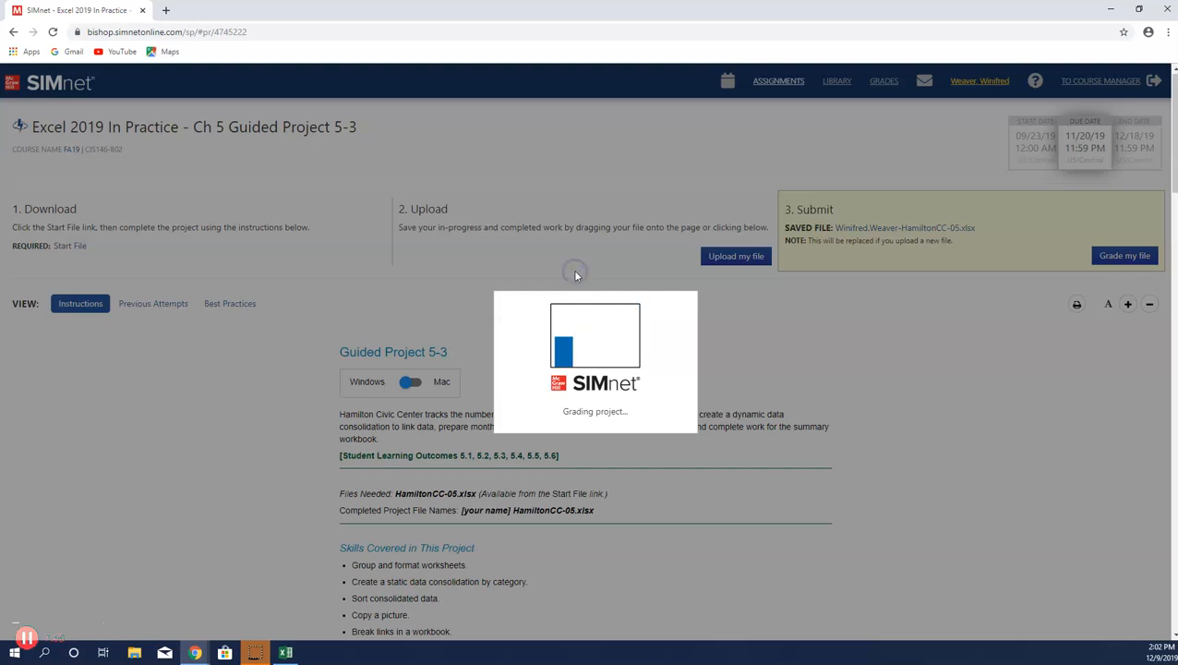